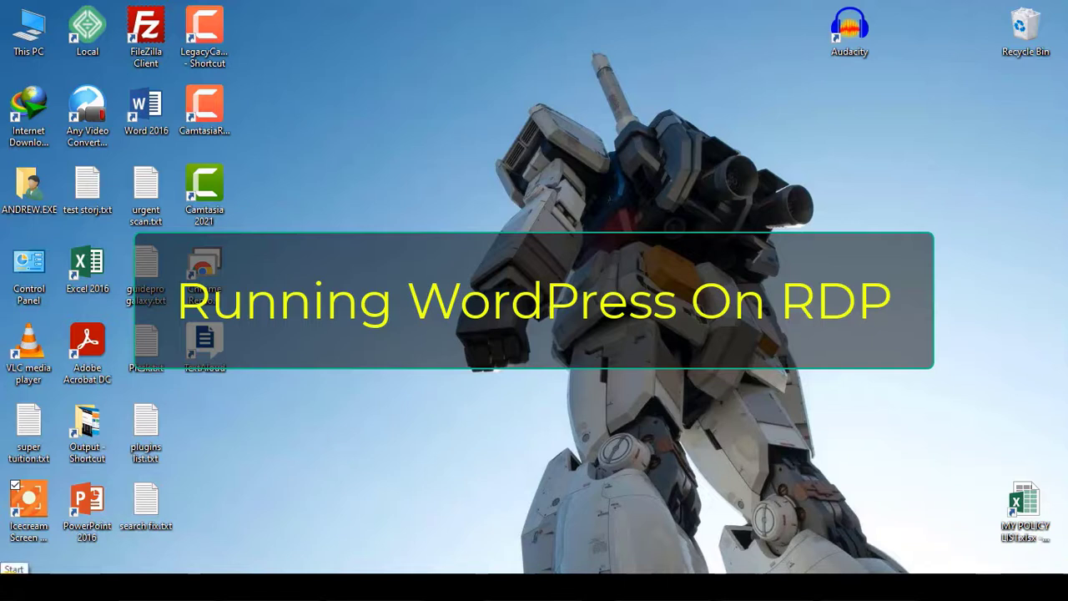
Step: Search Windows for Remote Desktop Connection by pasting the term, and launch it
left_click(52, 570)
right_click(65, 562)
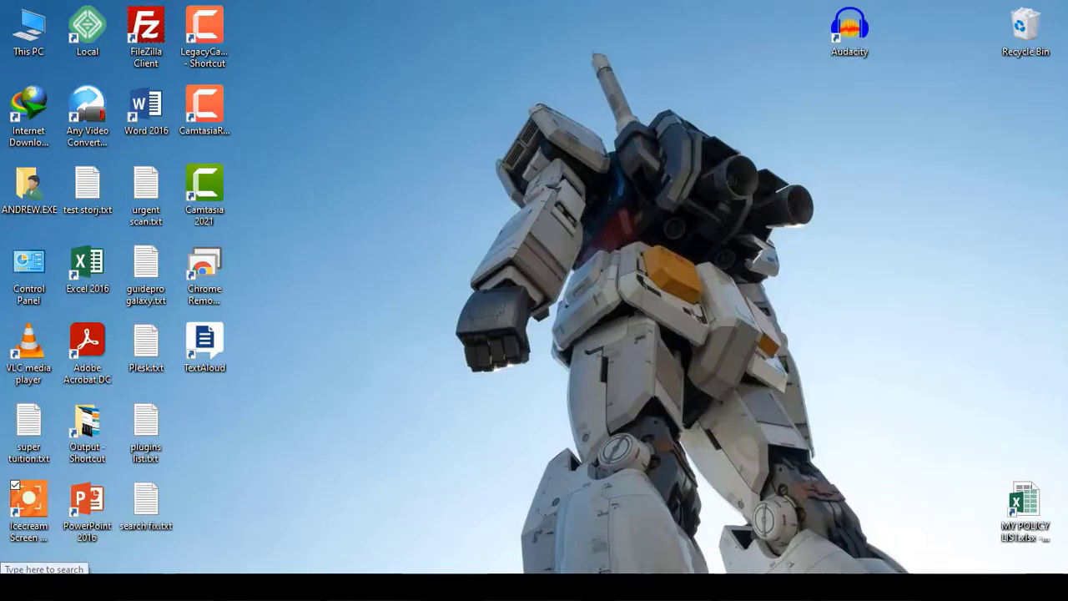
left_click(47, 570)
right_click(47, 563)
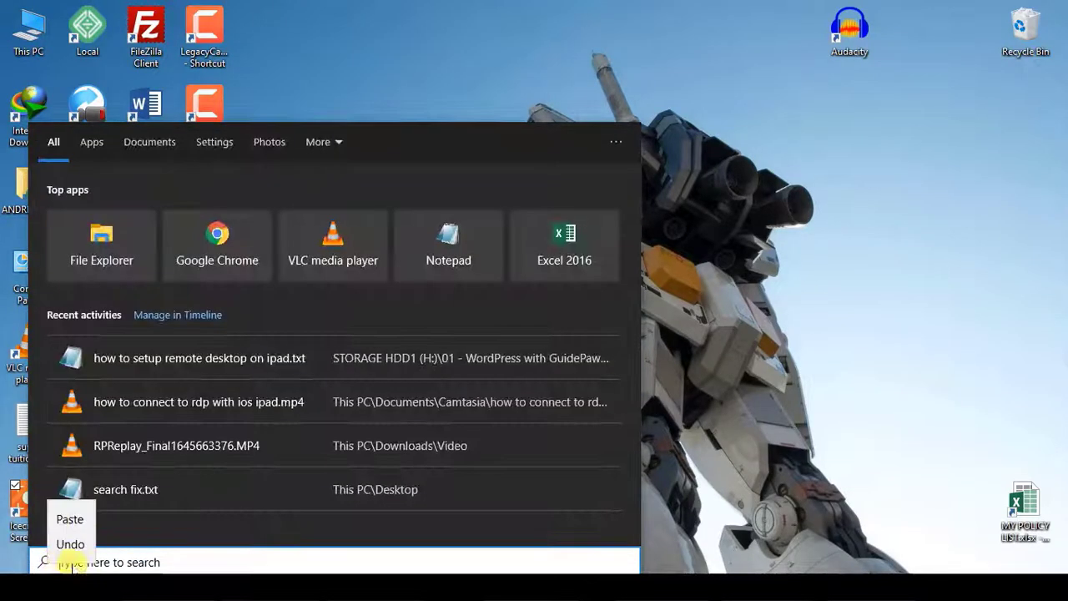
left_click(69, 517)
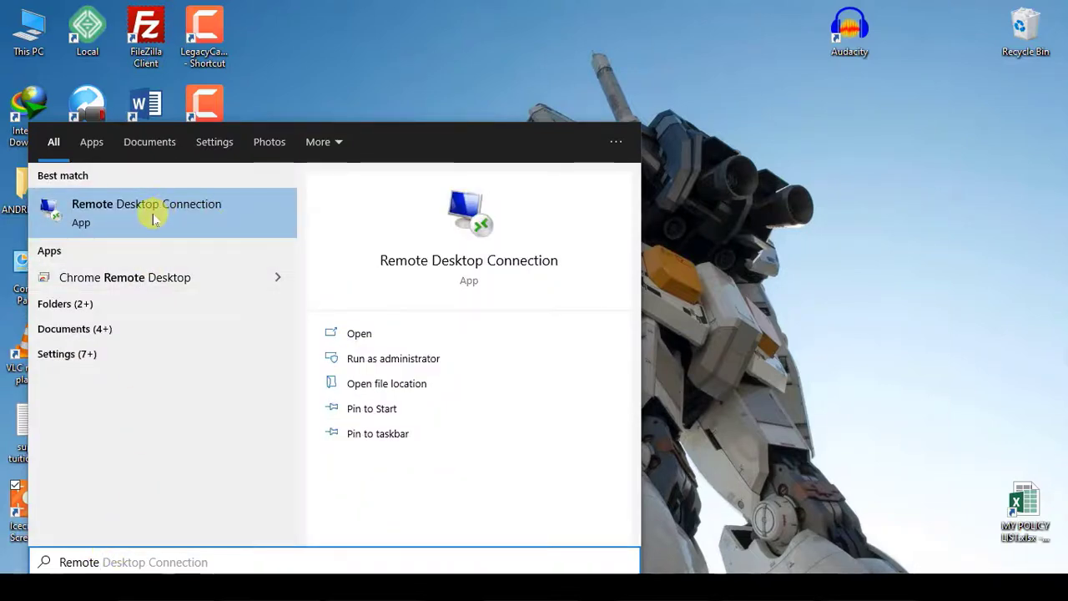
left_click(148, 211)
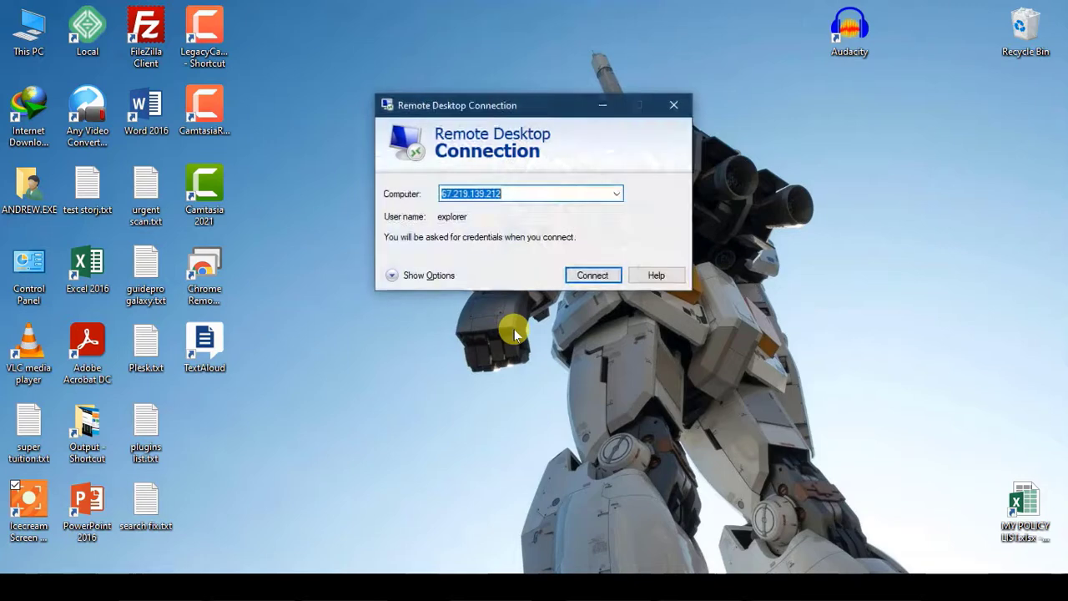
Step: Check the Advanced gateway settings, keeping automatic detection, and connect to 67.219.139.212
left_click(417, 276)
left_click(600, 189)
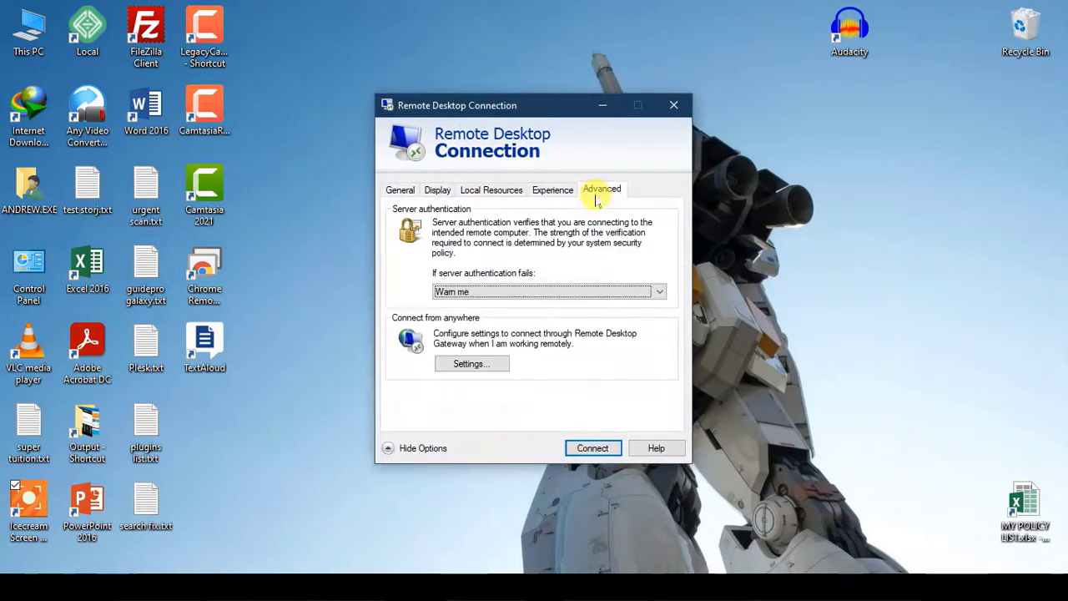
left_click(492, 363)
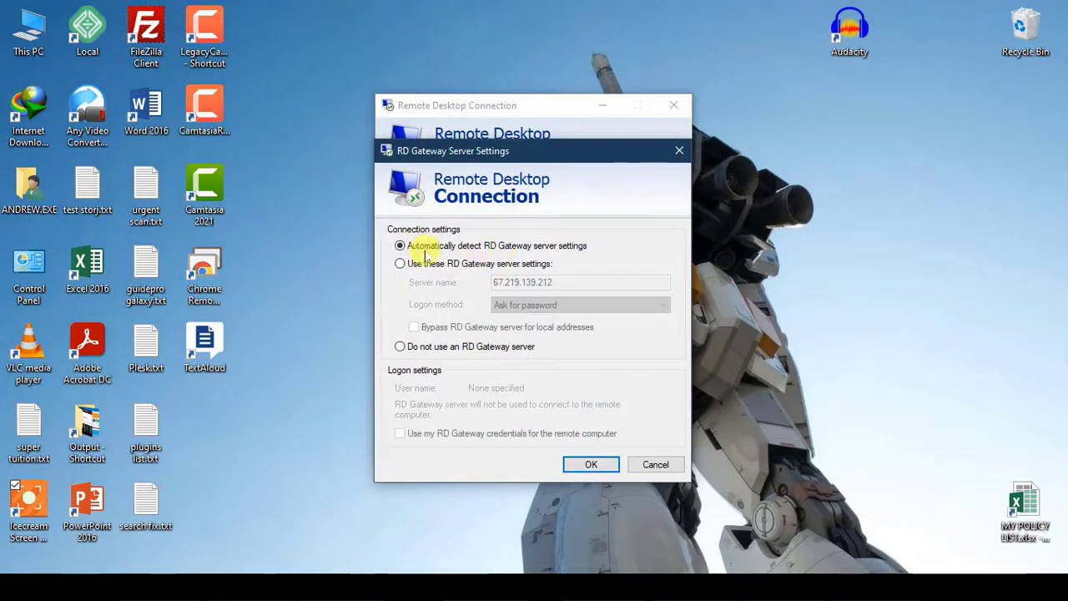
left_click(592, 465)
left_click(401, 191)
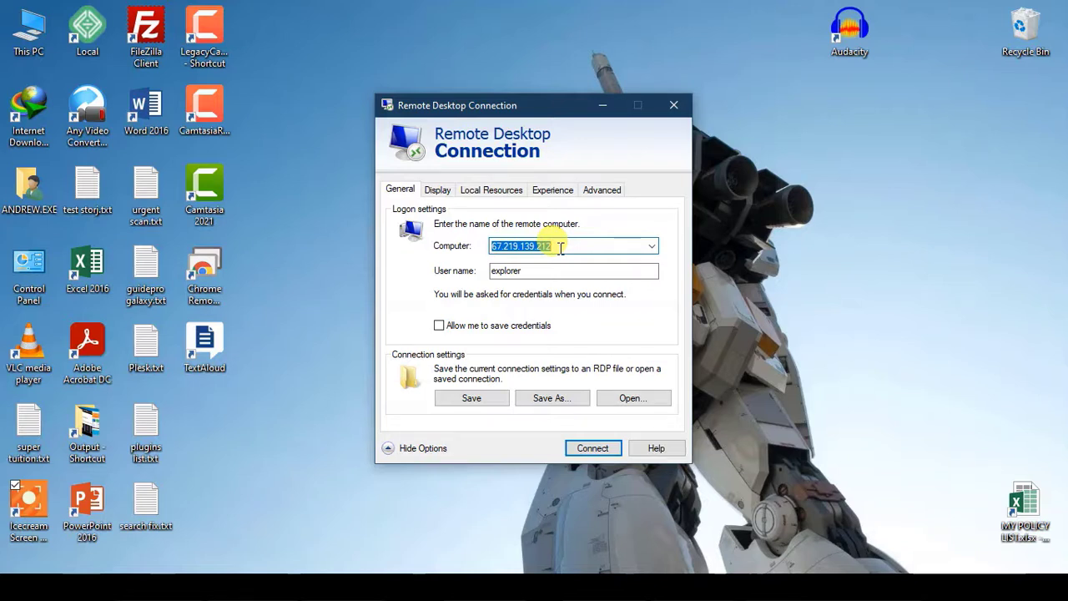
left_click(591, 449)
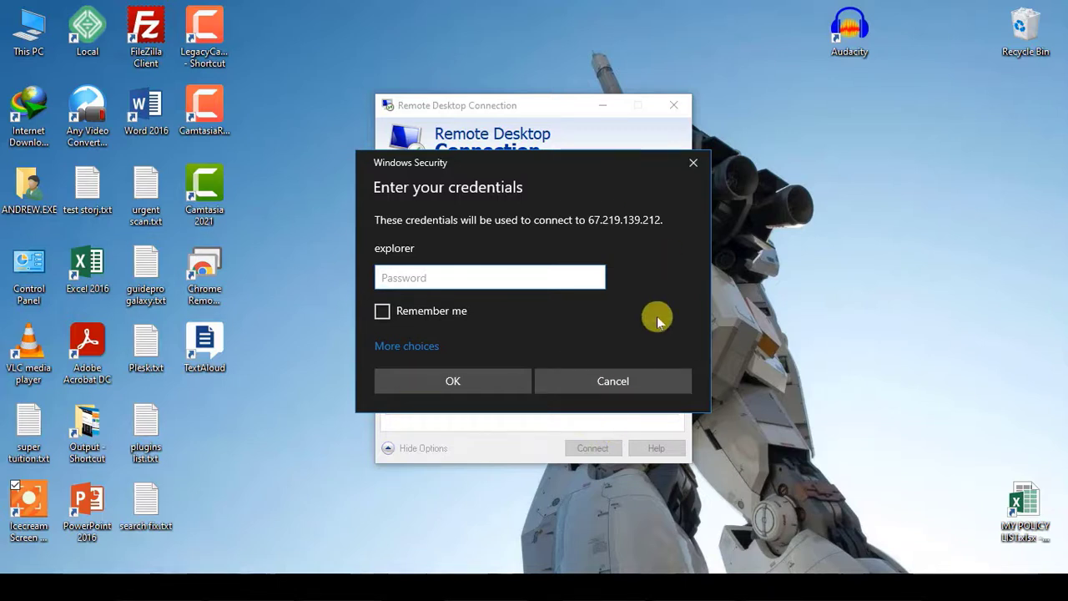
Step: Paste the account password into the credentials prompt and accept the certificate warning
right_click(510, 277)
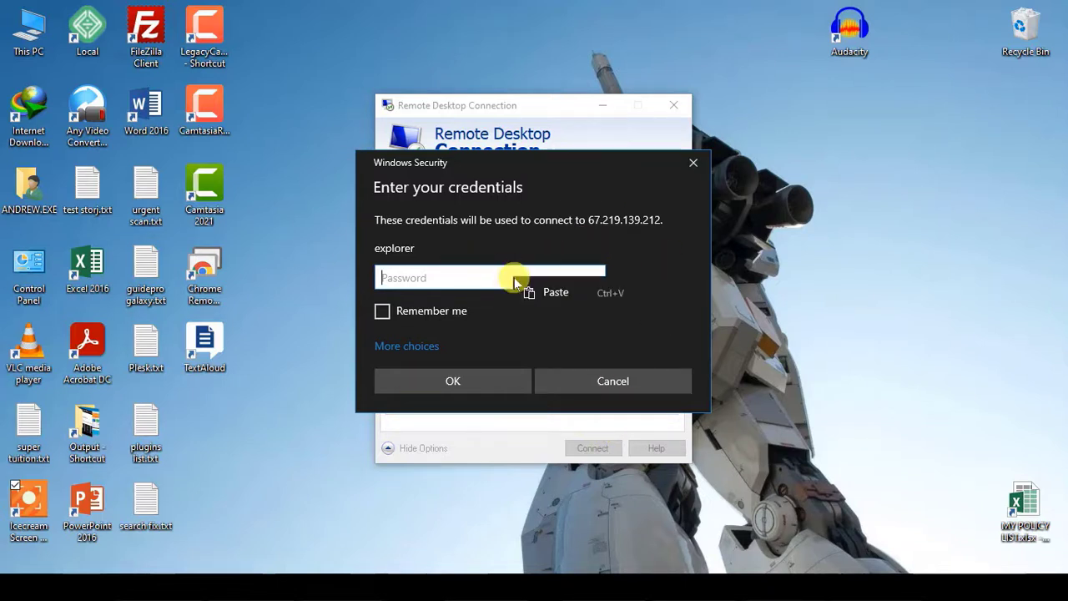
left_click(563, 291)
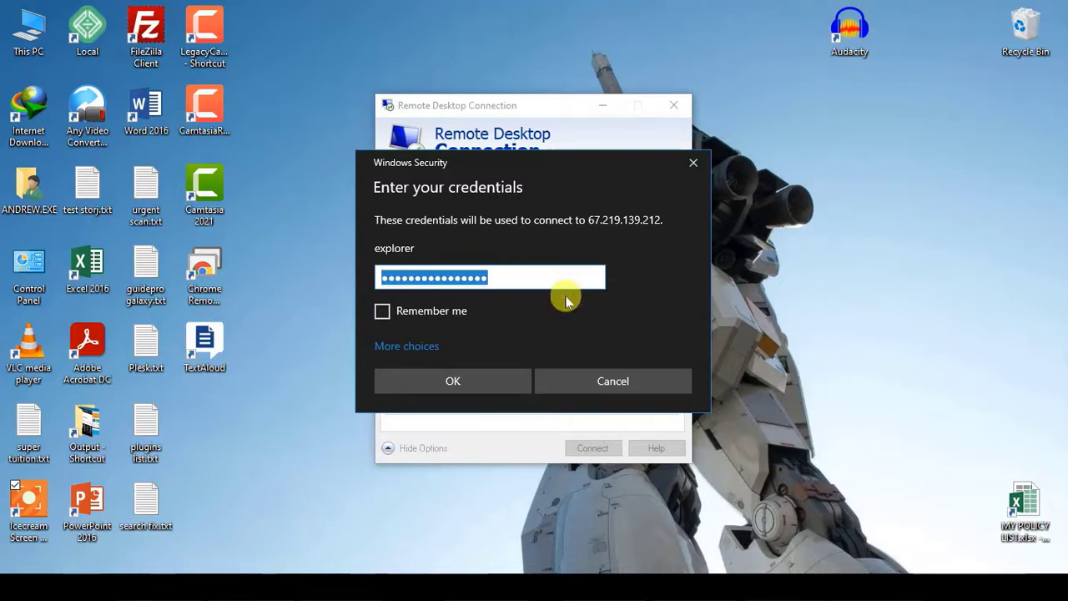
left_click(492, 382)
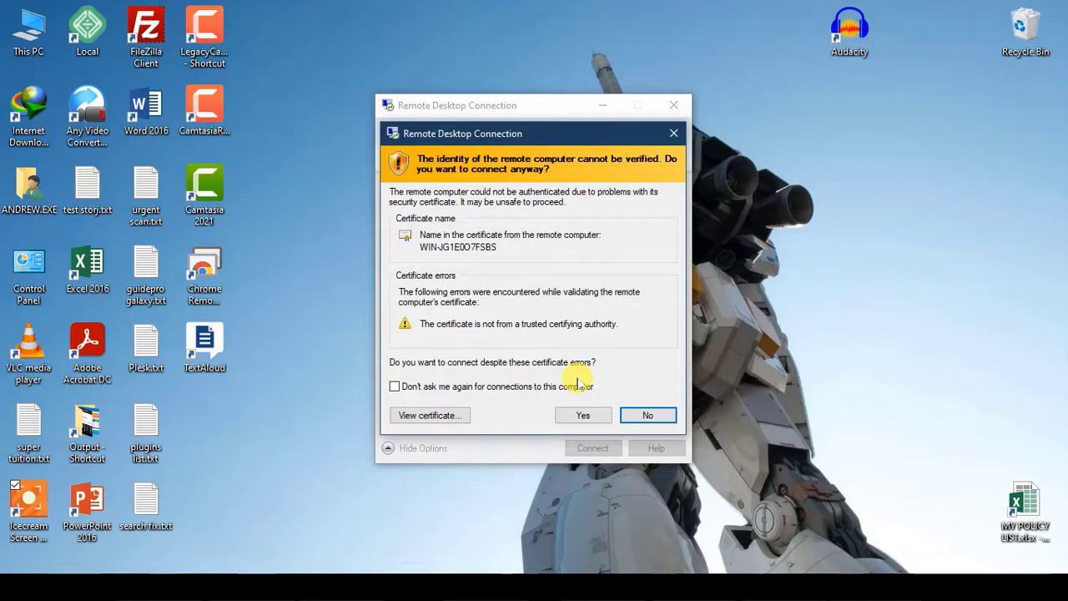
left_click(583, 415)
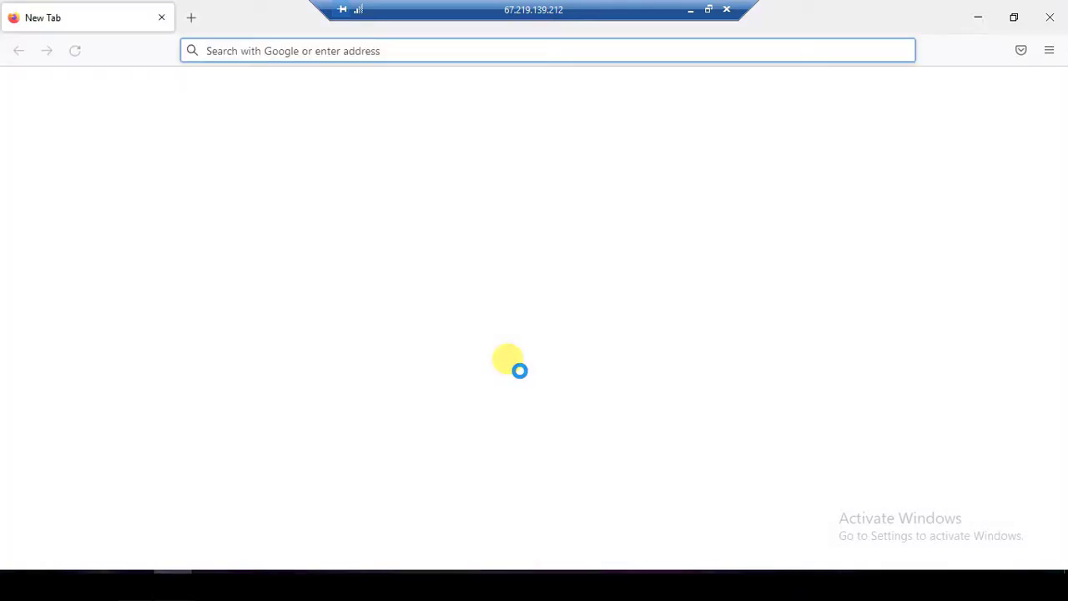
Step: Load educatepal.ga in Firefox and scroll through the Edu Demo home page
left_click(246, 48)
type("edu")
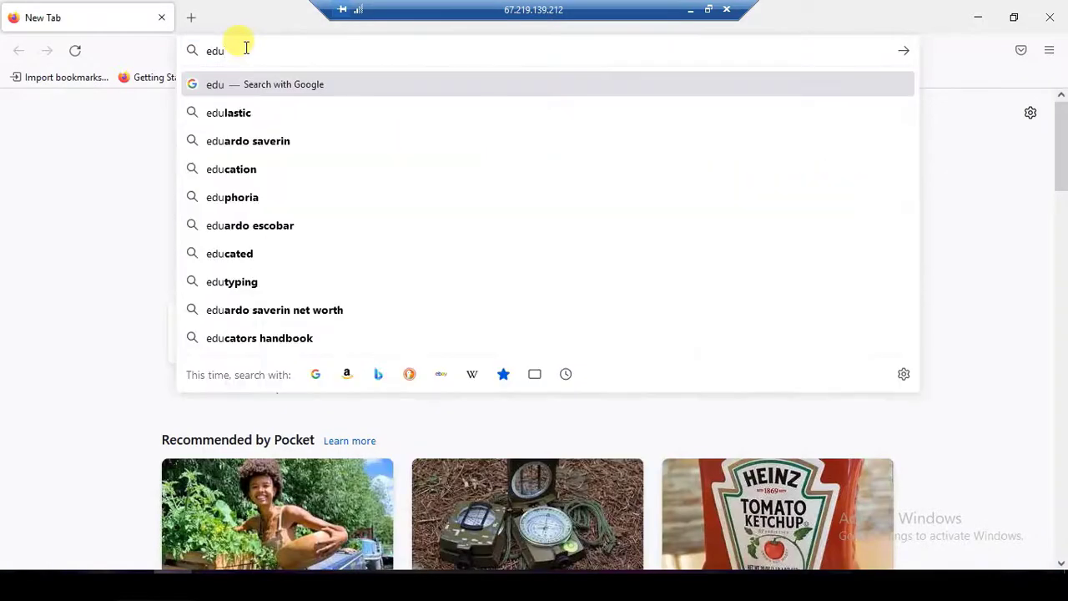
type("catepal.")
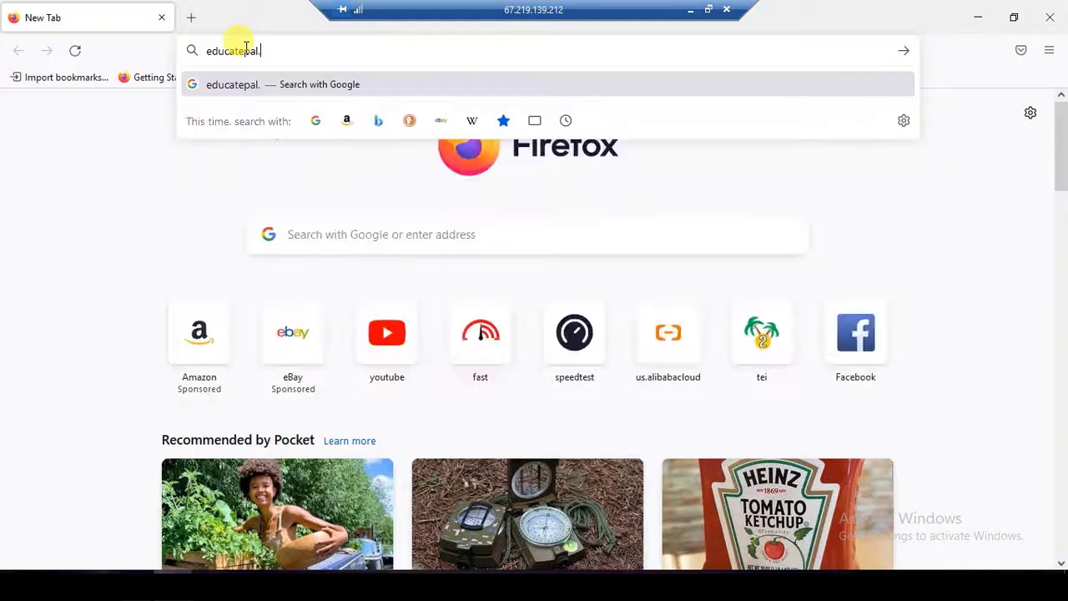
type("ga")
key("Return")
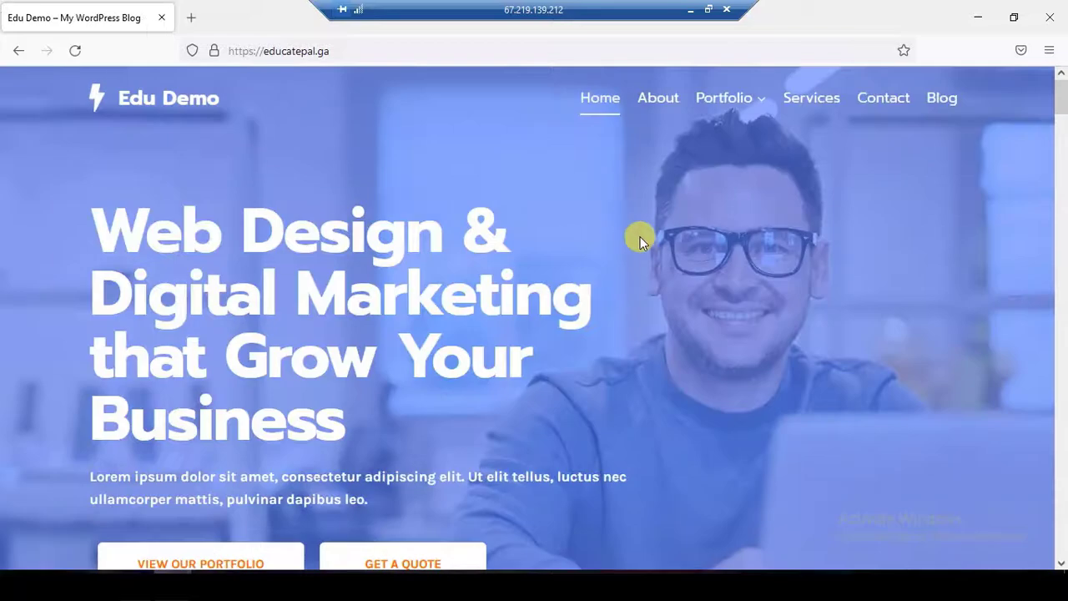
scroll(675, 274, "down", 10)
scroll(713, 313, "up", 10)
scroll(713, 316, "down", 10)
scroll(749, 361, "up", 10)
Step: Append /admin to the site address to reach the WordPress login page
left_click(411, 55)
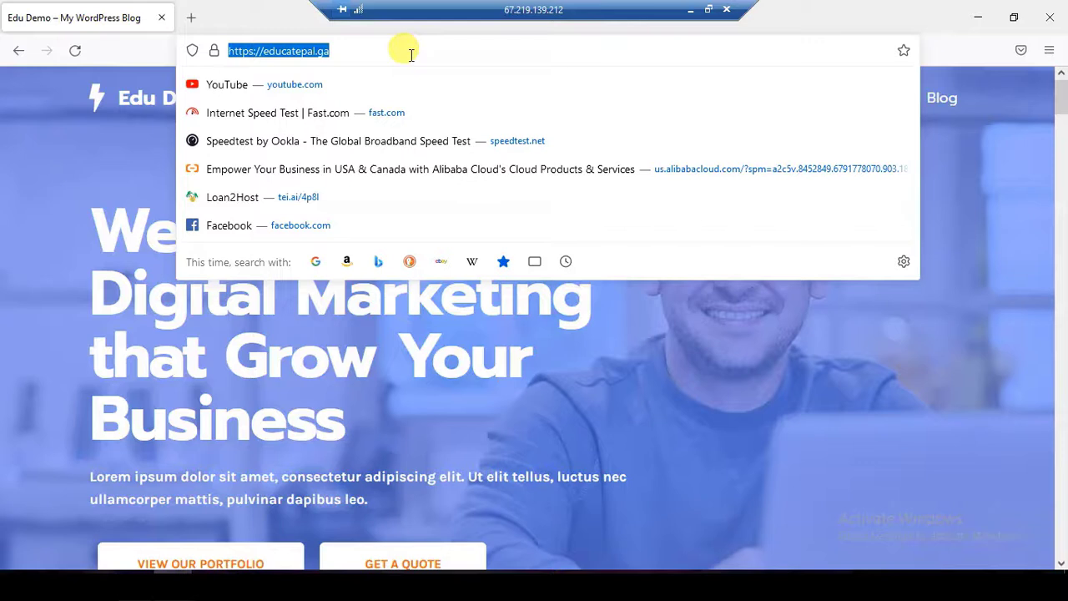
left_click(411, 55)
type("/")
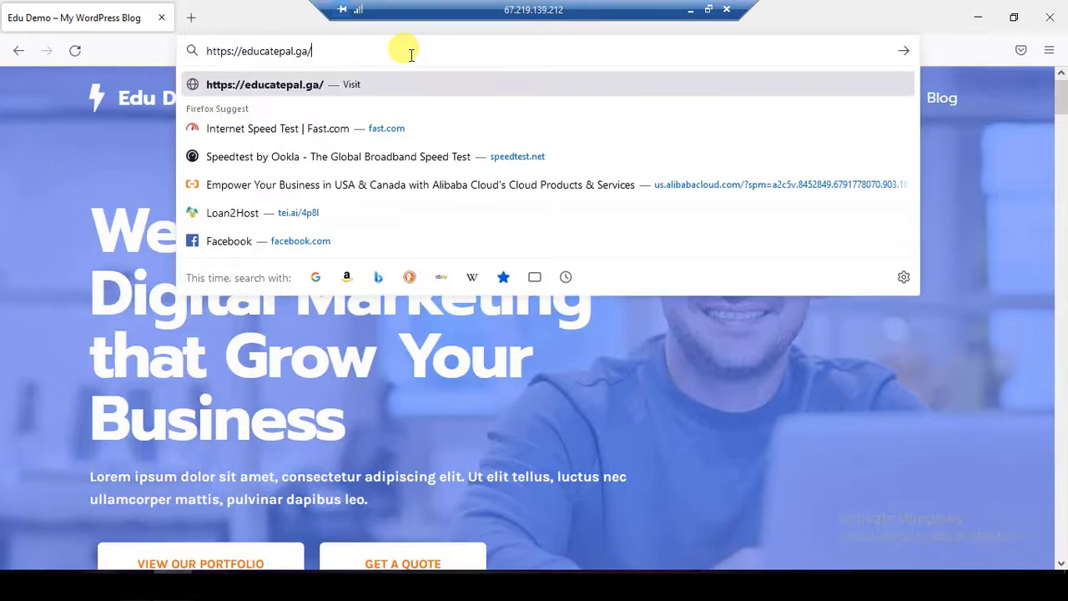
type("admin")
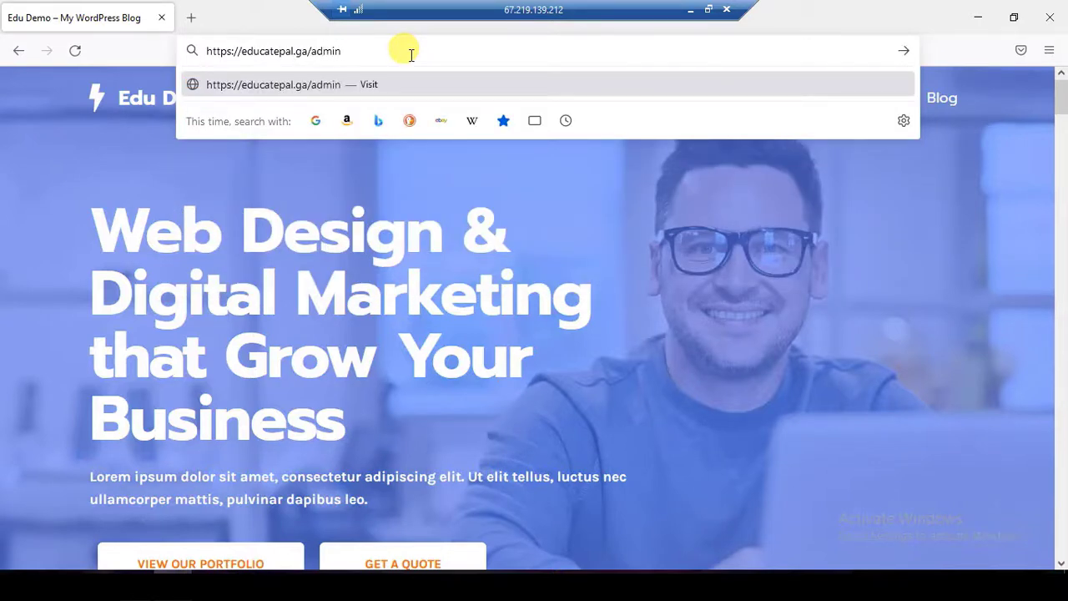
key("Return")
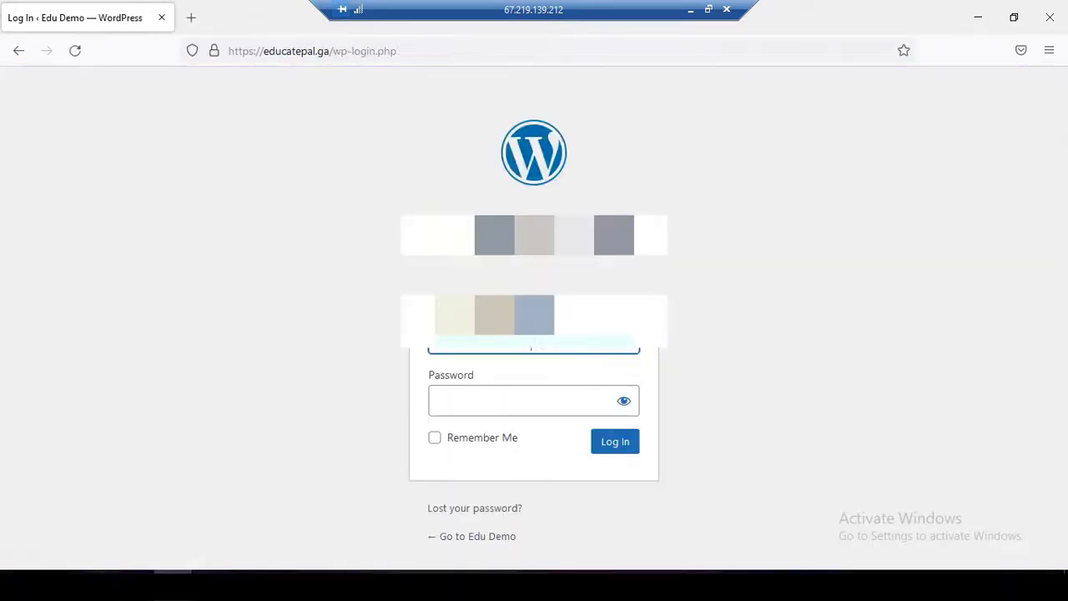
Step: Log in to the WordPress admin with the account password
left_click(535, 404)
type("****")
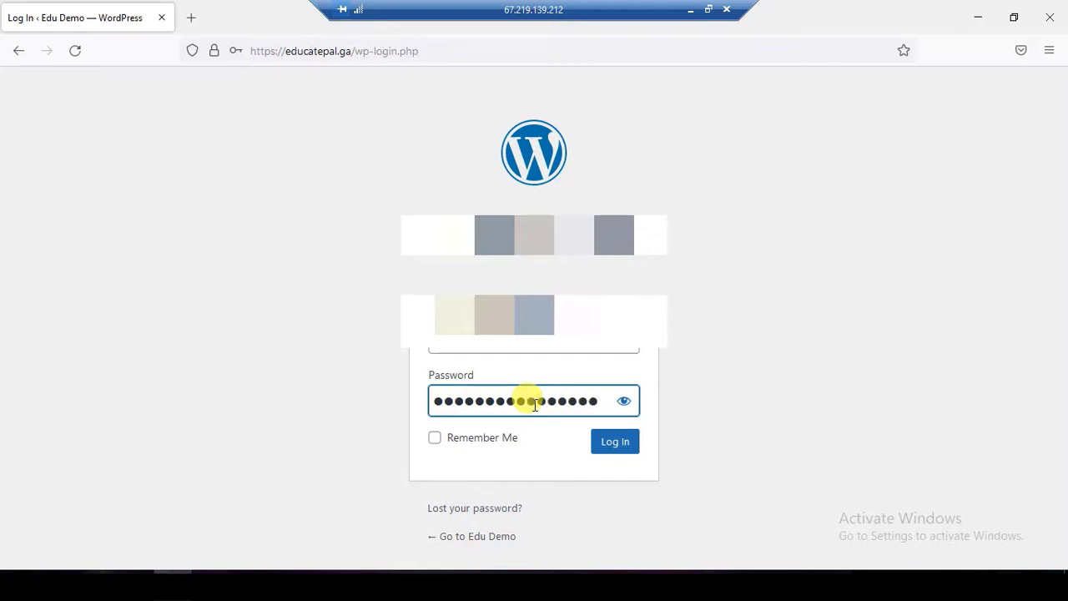
left_click(617, 447)
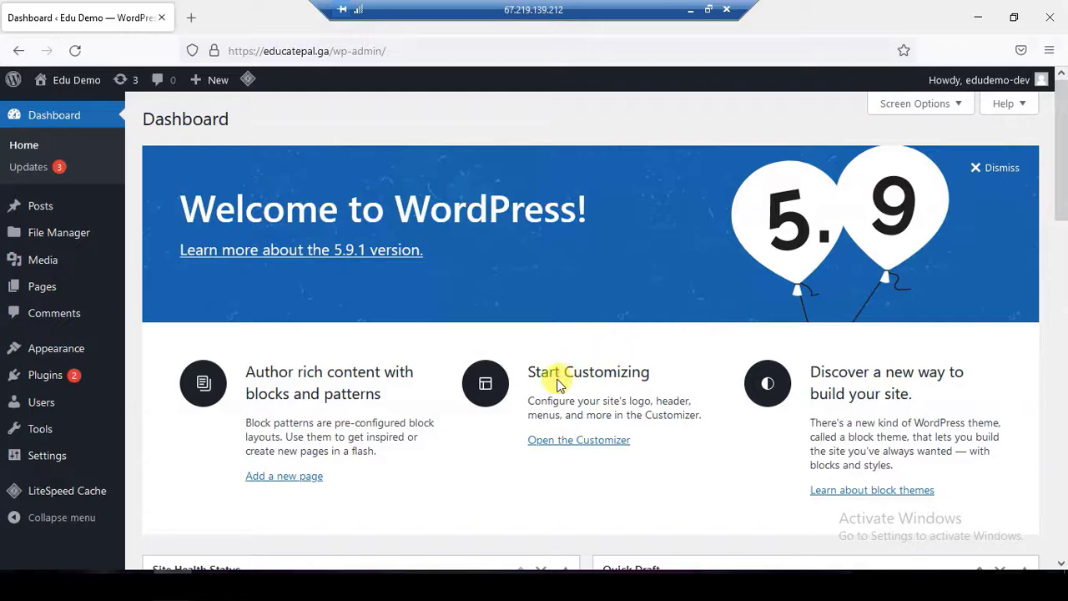
Step: Go to Pages > All Pages to list the 12 site pages
scroll(441, 322, "down", 3)
scroll(132, 336, "down", 3)
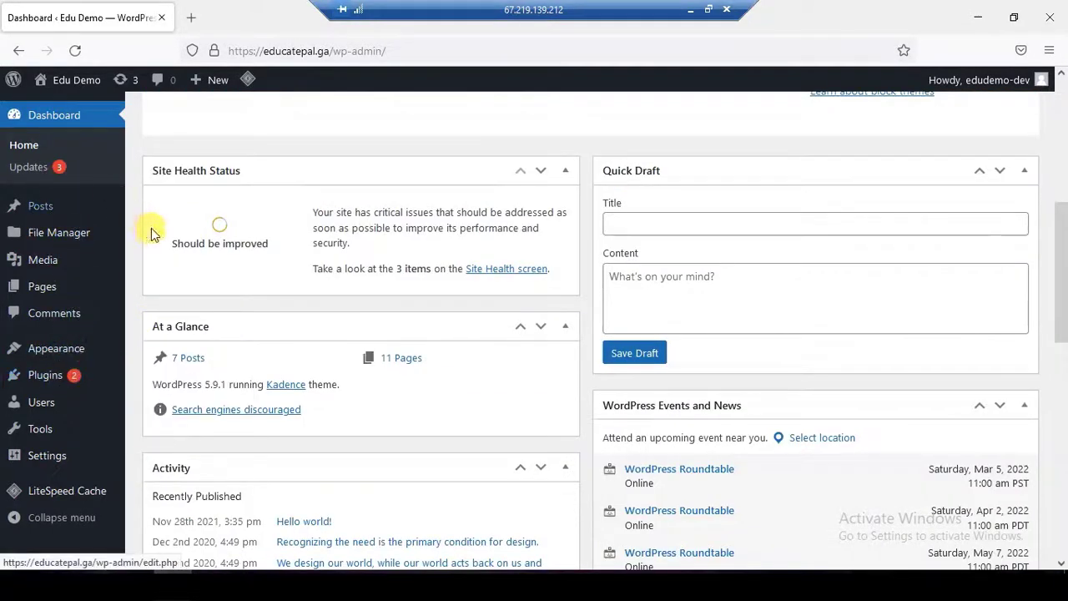
scroll(146, 251, "up", 3)
left_click(143, 286)
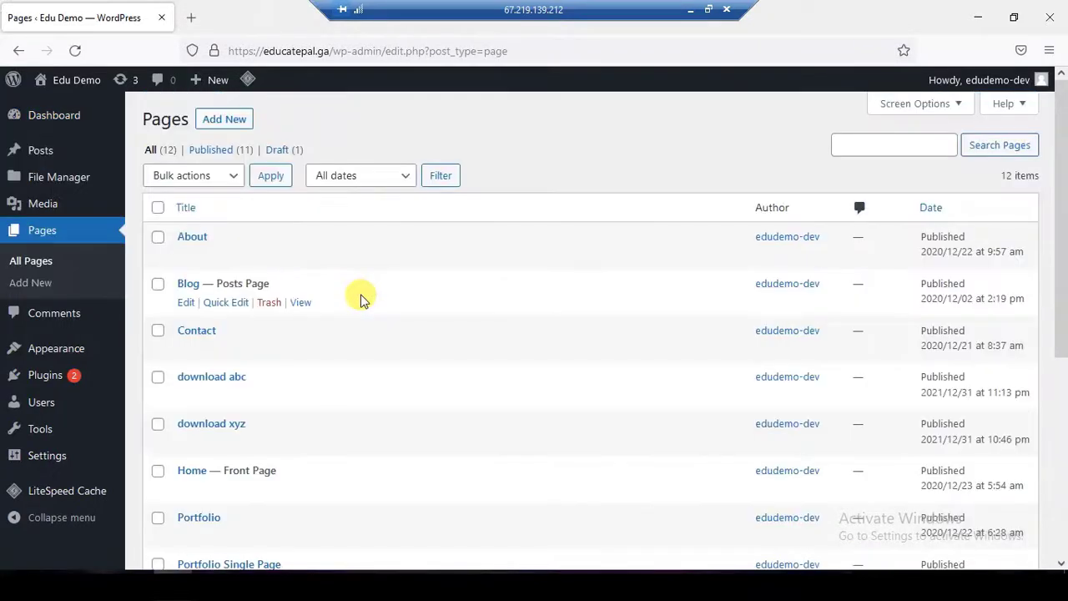
scroll(72, 258, "down", 2)
scroll(60, 125, "up", 2)
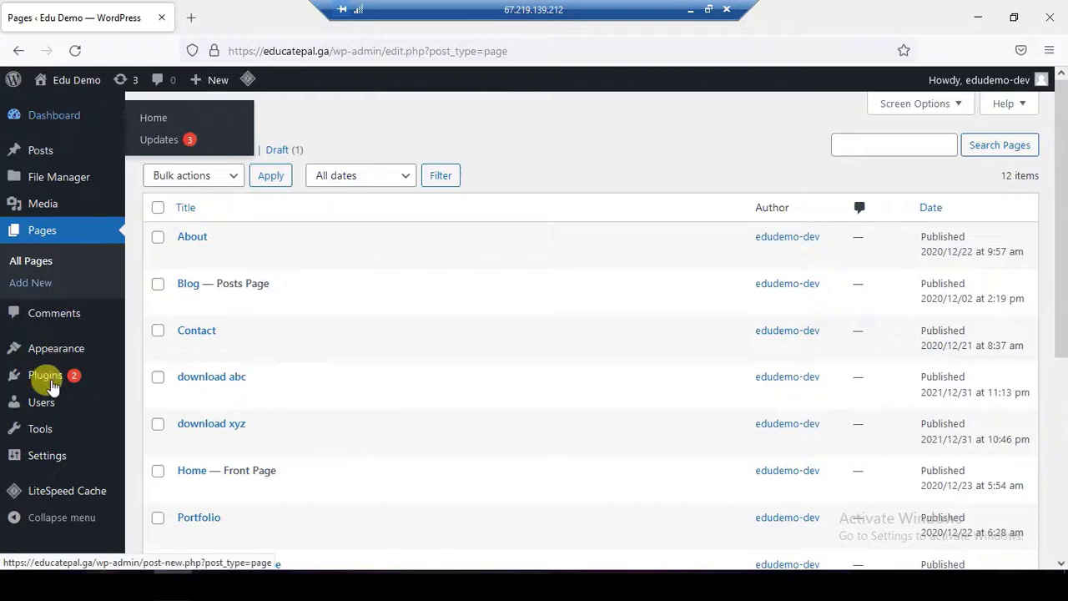
Step: Update the Kadence Blocks and LiteSpeed Cache plugins from the installed plugins list
left_click(157, 383)
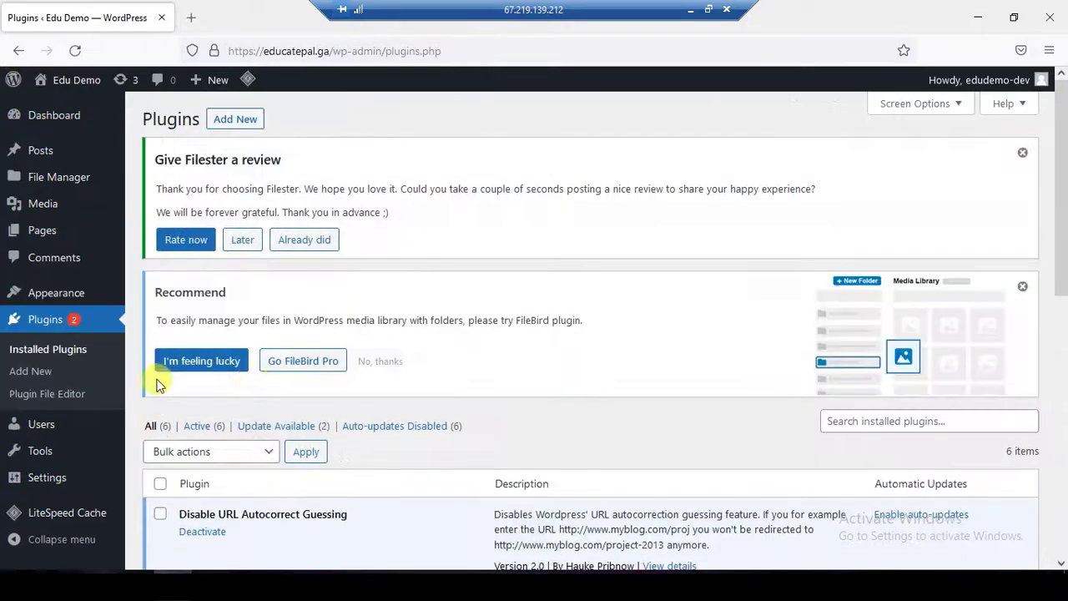
scroll(494, 359, "down", 3)
scroll(494, 360, "down", 2)
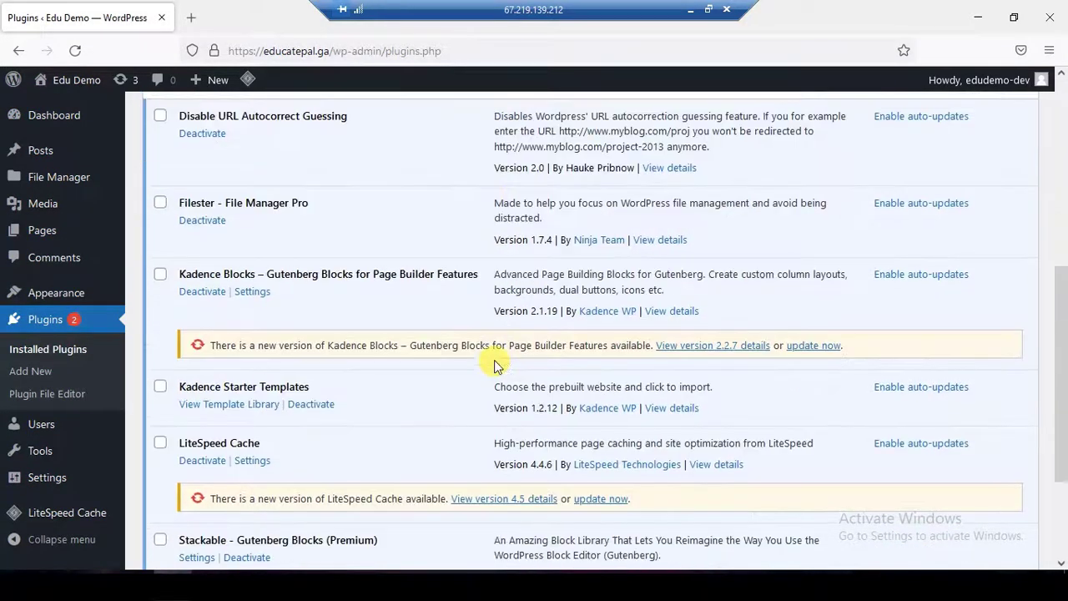
left_click(809, 350)
scroll(660, 458, "down", 2)
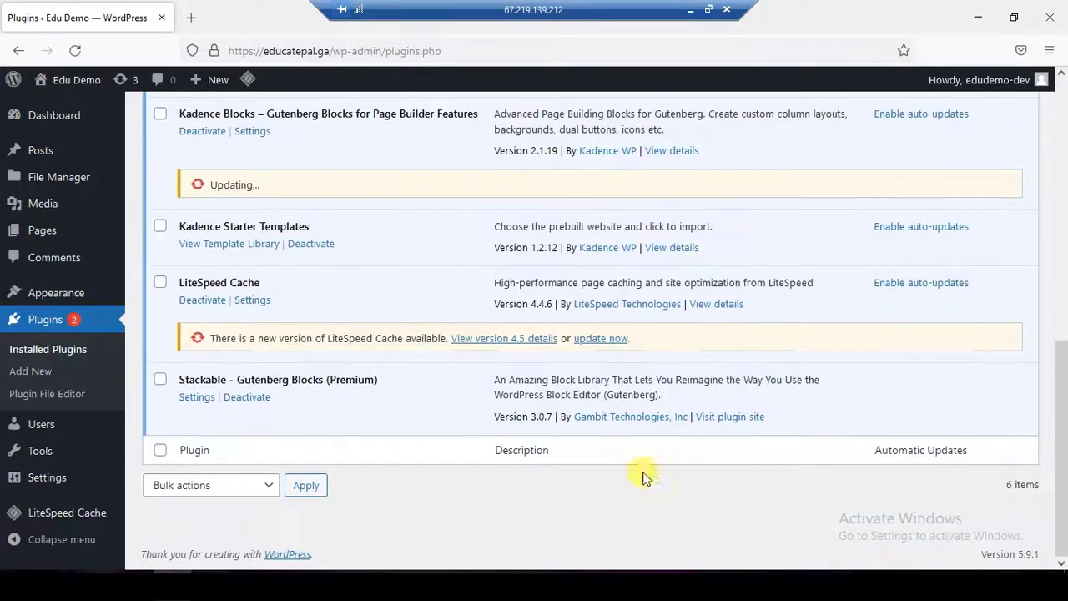
left_click(613, 340)
scroll(729, 351, "up", 2)
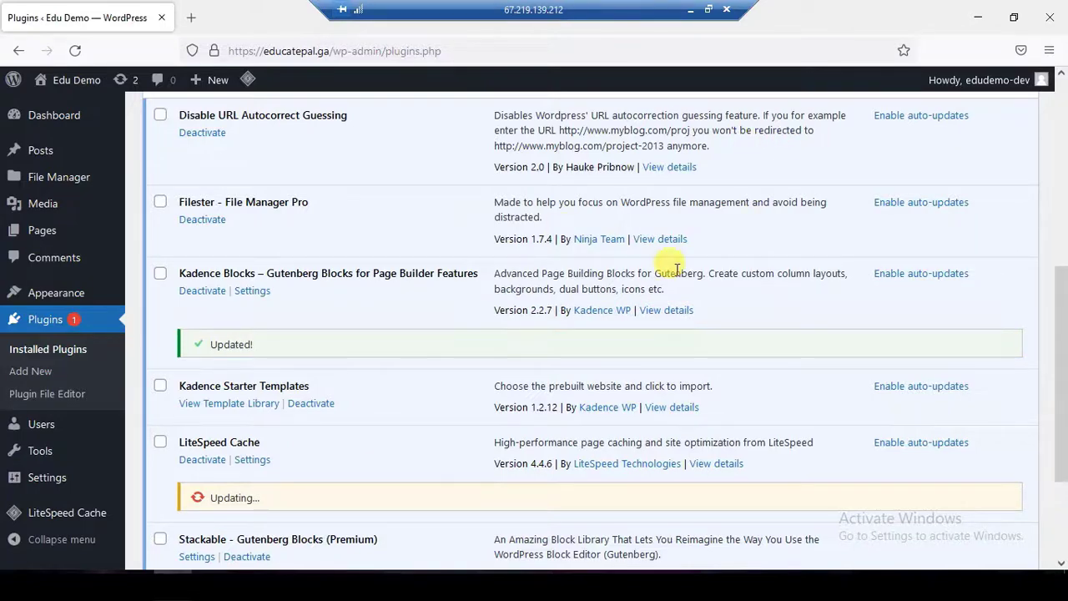
Step: Restore and re-maximize the remote session window, then reload the Plugins page
left_click(709, 10)
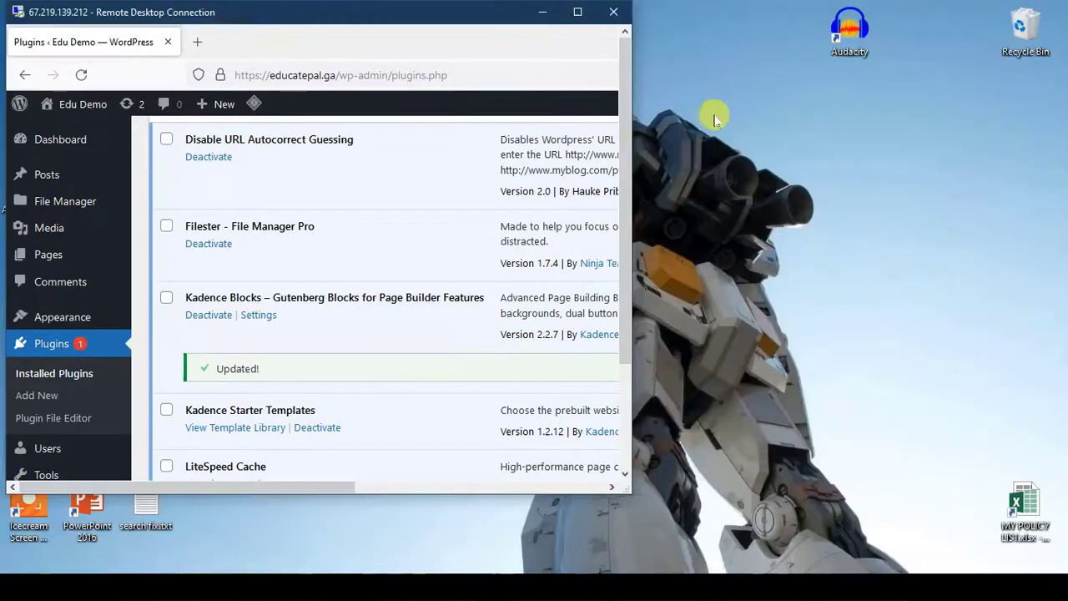
scroll(453, 281, "down", 2)
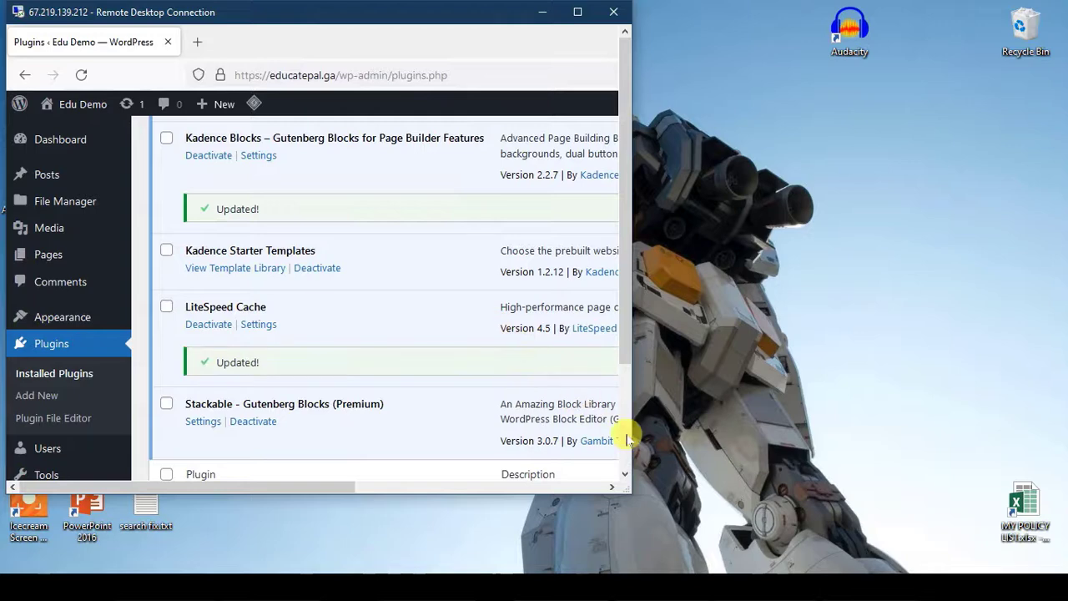
left_click(579, 13)
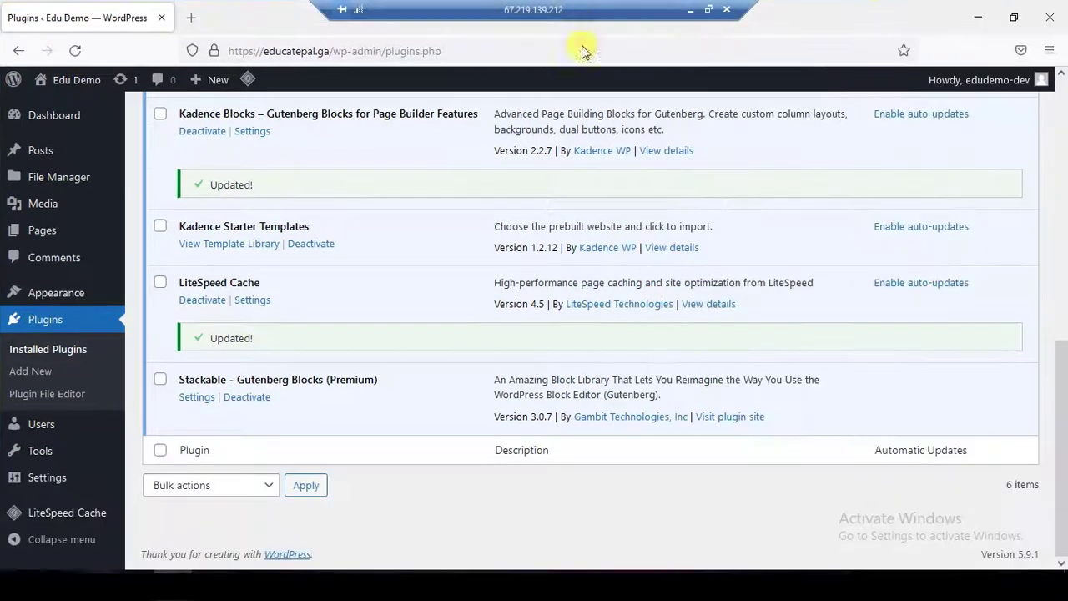
left_click(104, 326)
Step: Add a new page, dismiss the welcome guide, and title it 'rdp page'
mouse_move(62, 239)
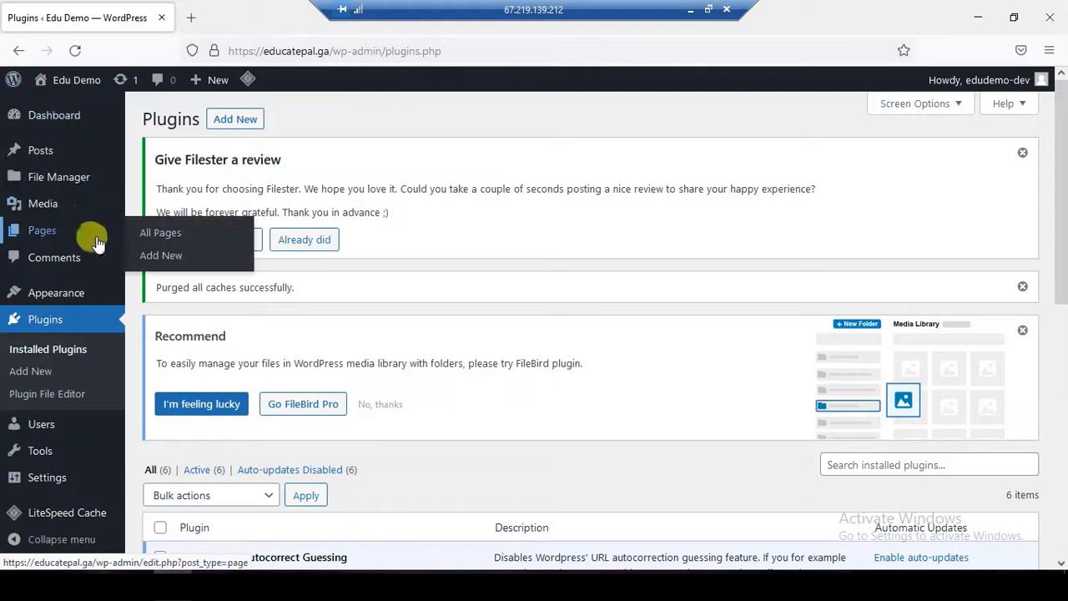
left_click(159, 264)
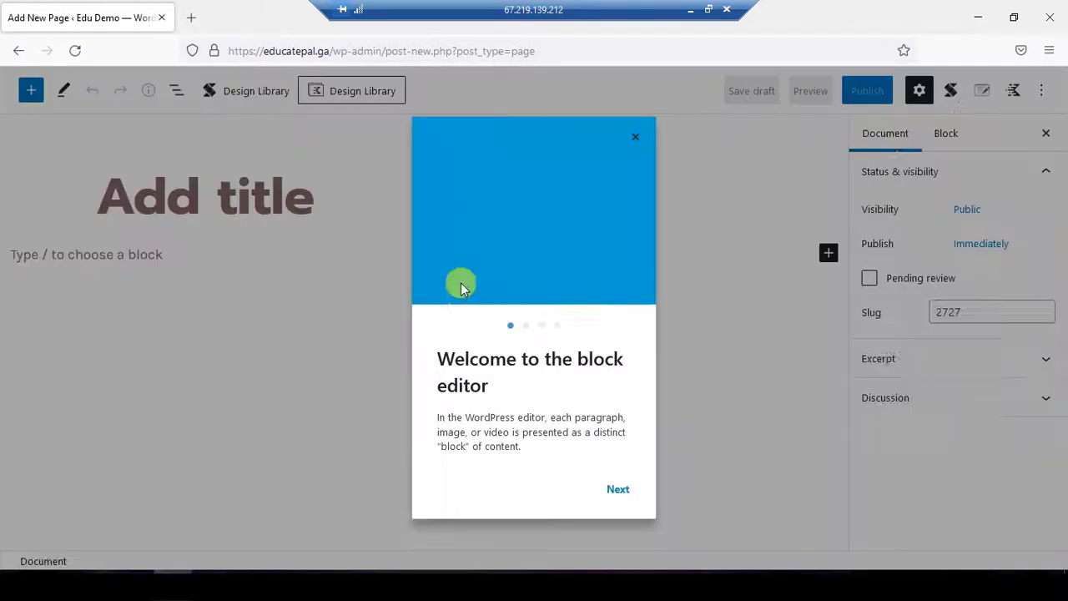
left_click(635, 137)
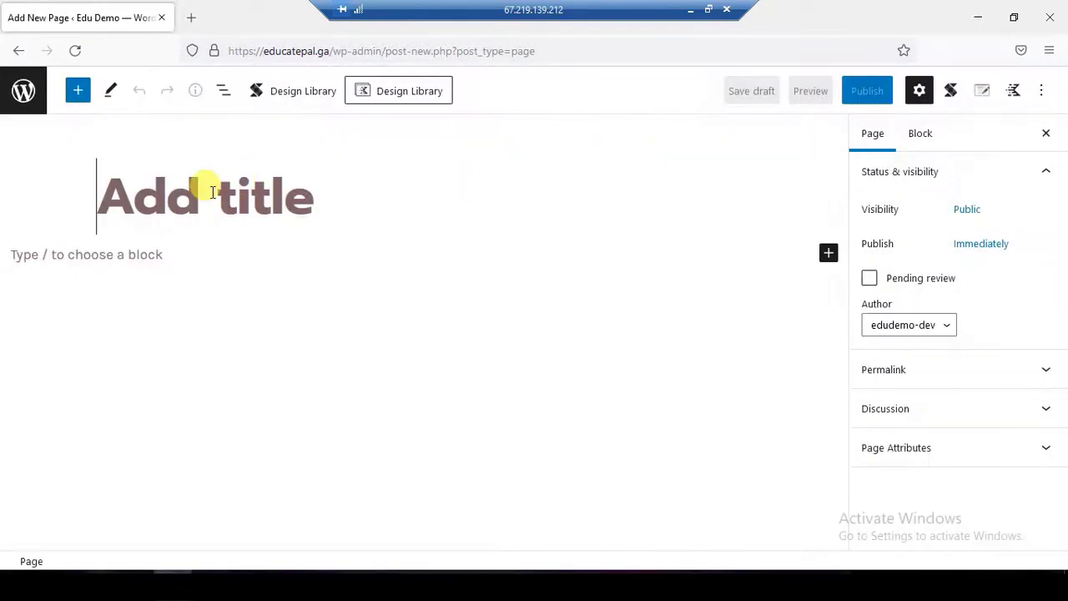
type("rdp page")
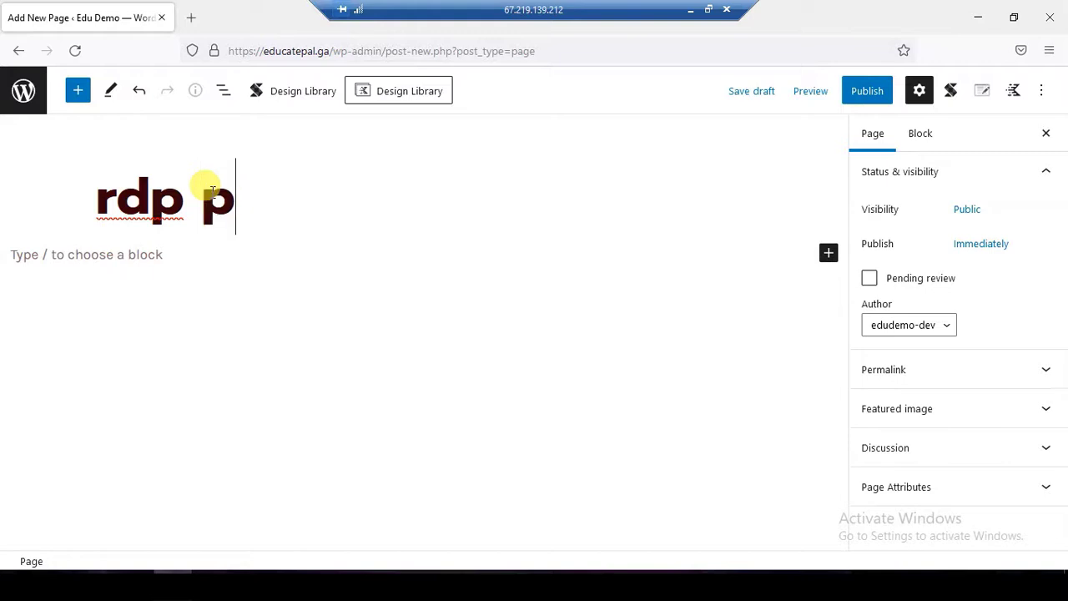
left_click(163, 260)
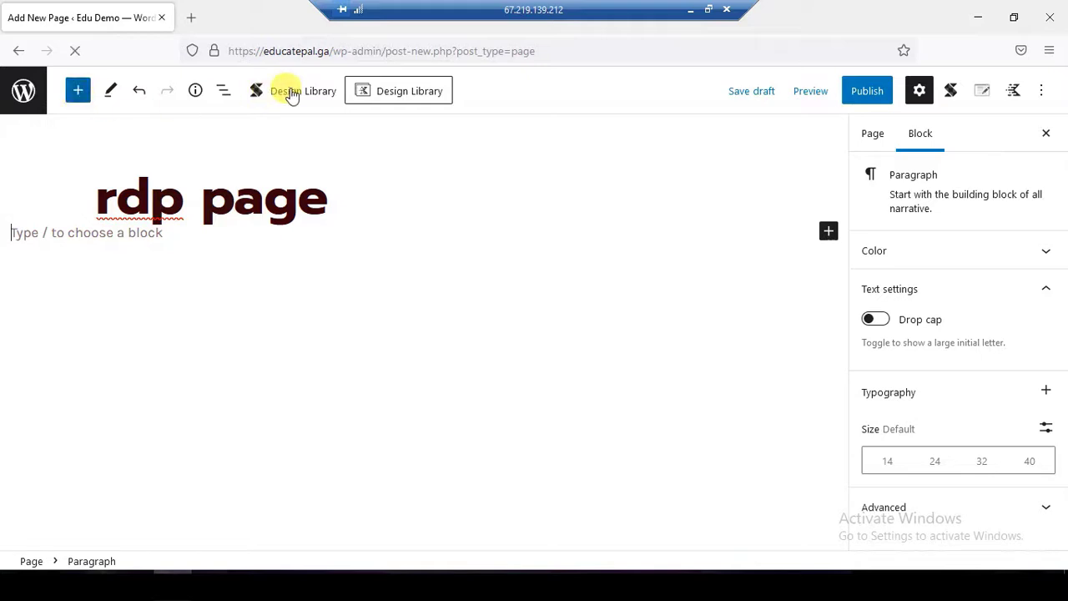
Step: Insert the Dual Buttons section from the Kadence library, then bring up Stackable's Design Library
left_click(384, 95)
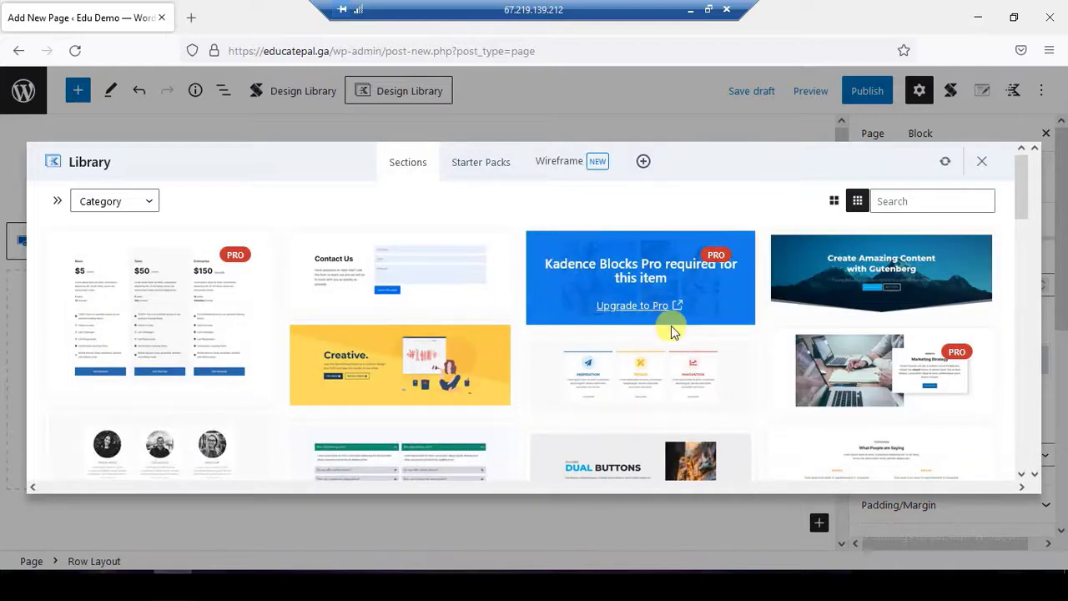
scroll(474, 357, "down", 2)
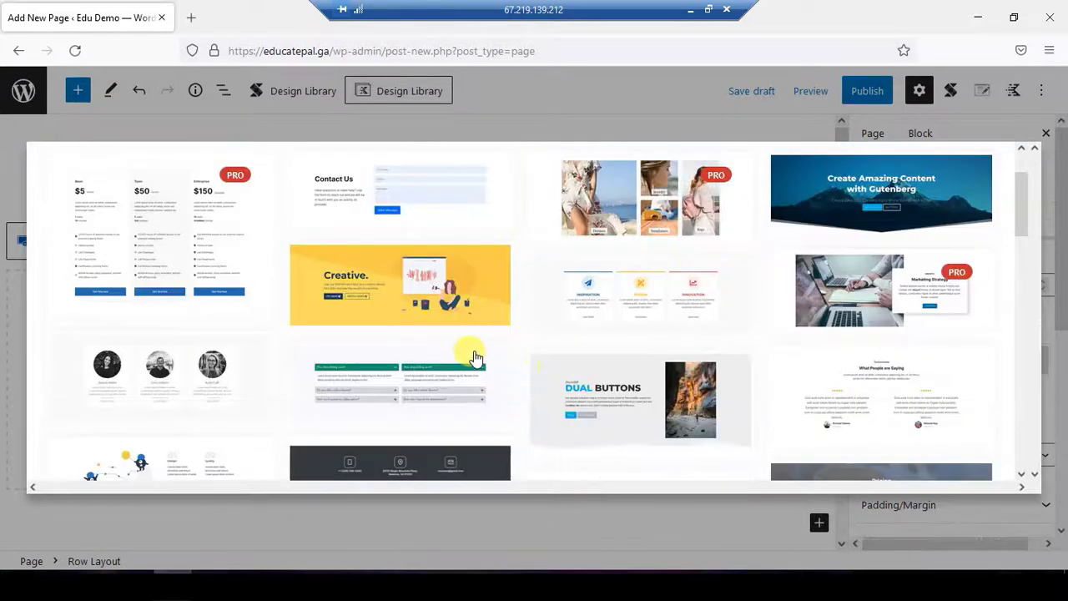
left_click(605, 405)
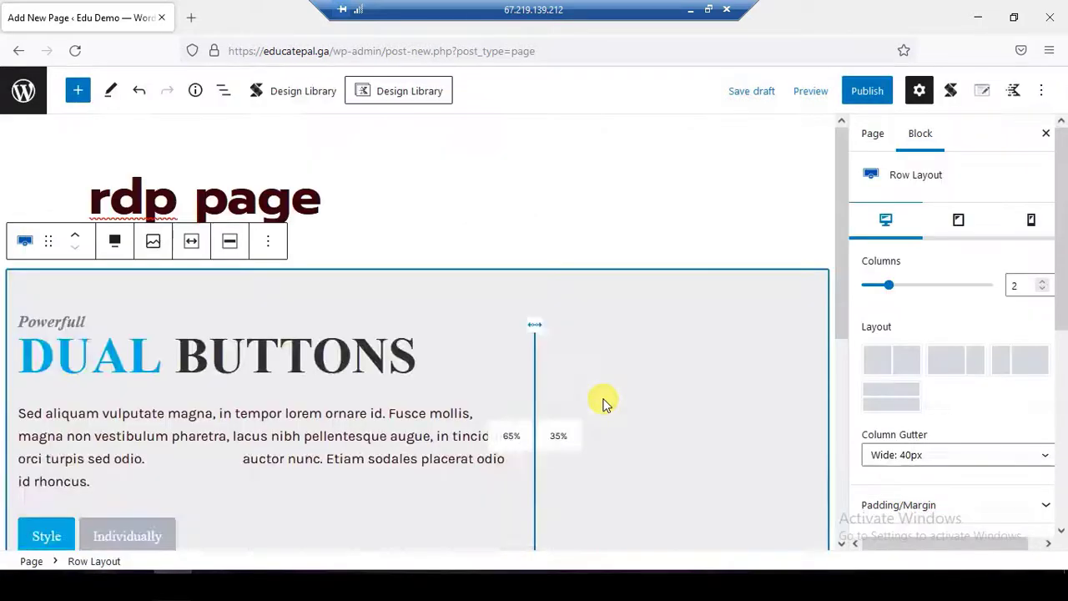
scroll(693, 390, "down", 1)
scroll(693, 386, "down", 10)
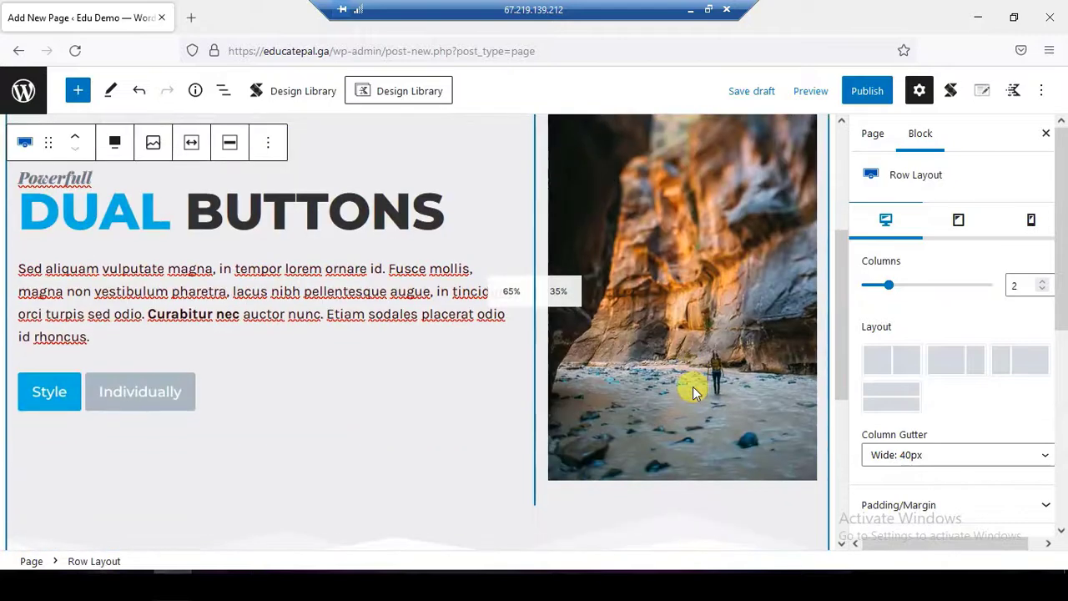
left_click(510, 277)
left_click(288, 92)
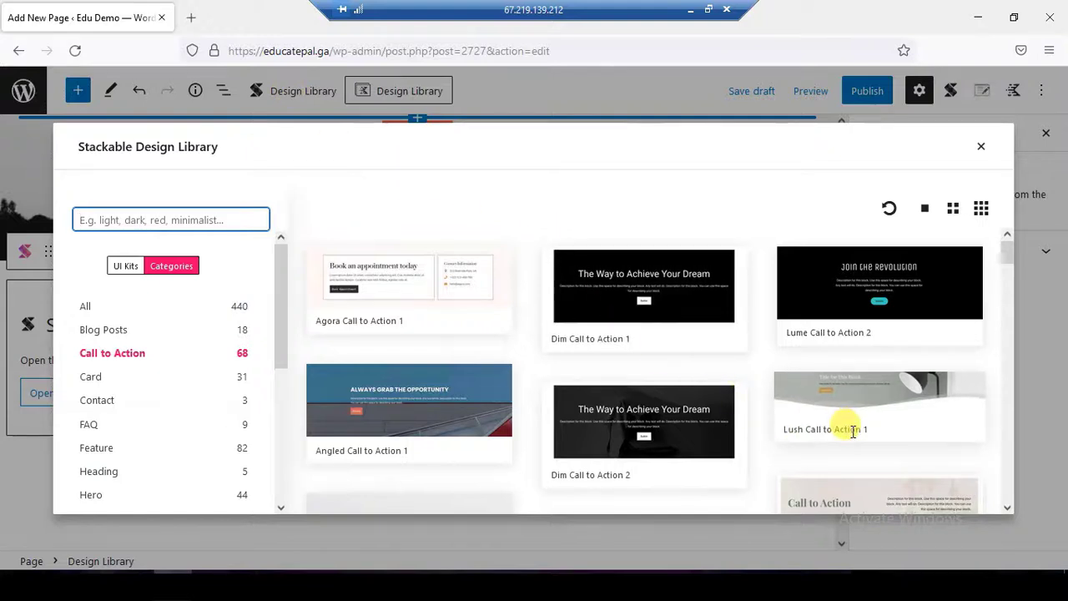
Step: Insert the Chic Card 1 and Peplum Card 1 Stackable card designs and publish the page
left_click(104, 379)
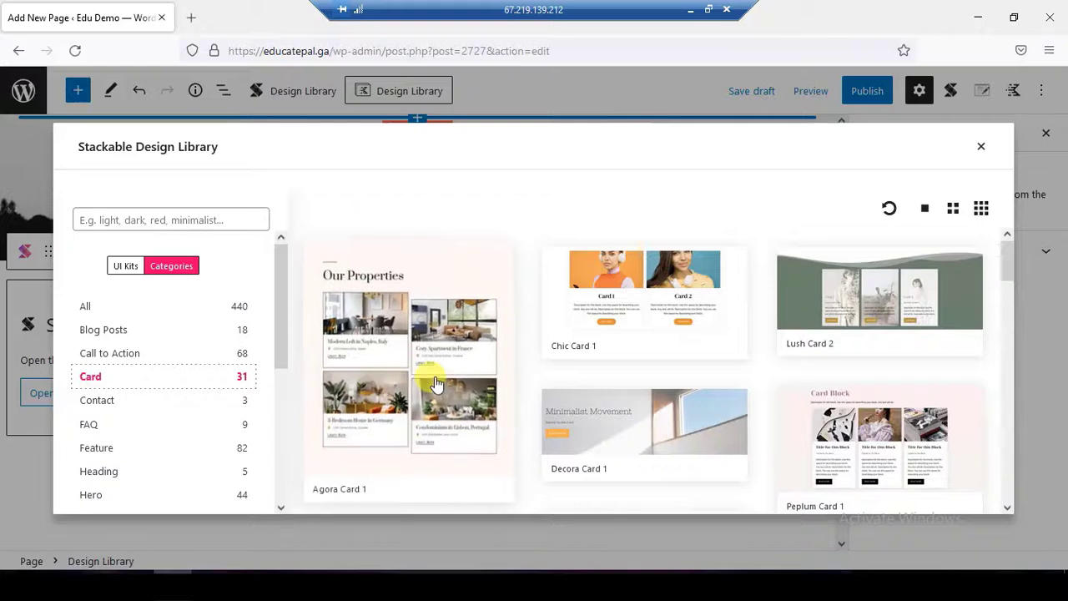
left_click(617, 298)
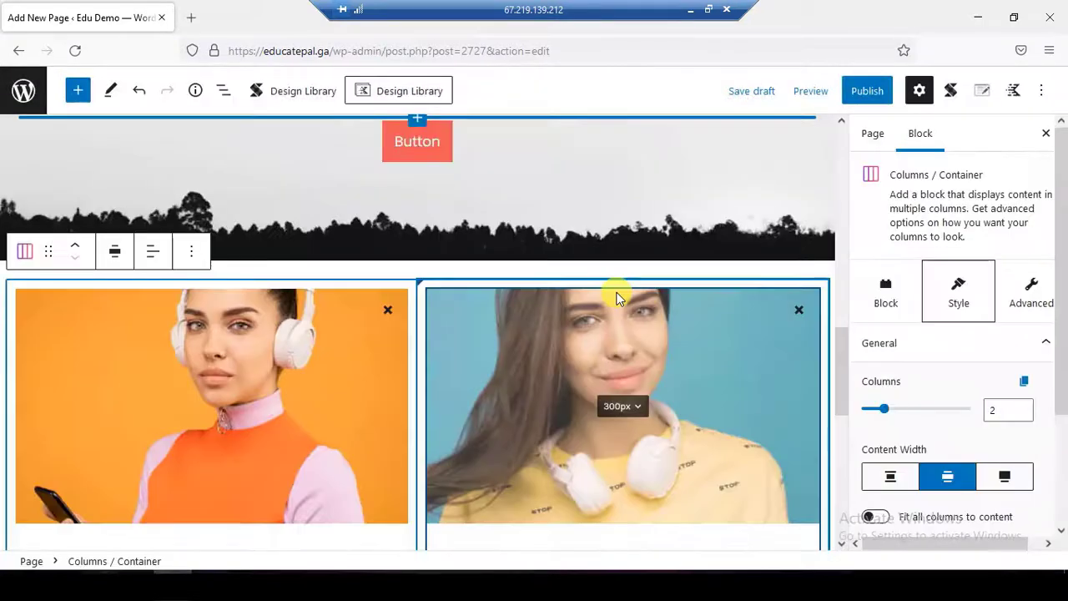
left_click(294, 91)
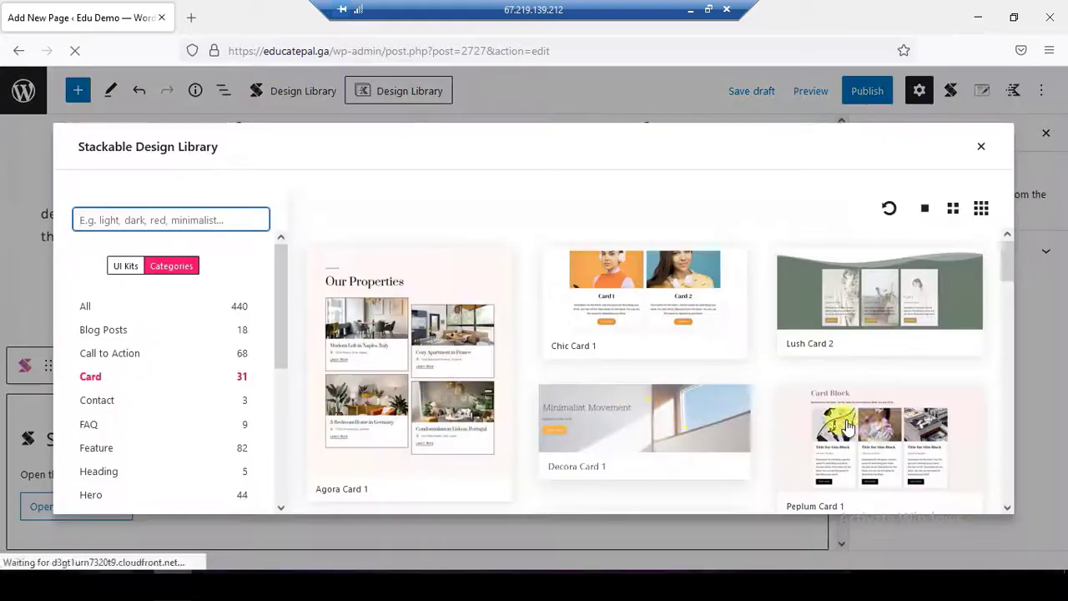
left_click(875, 433)
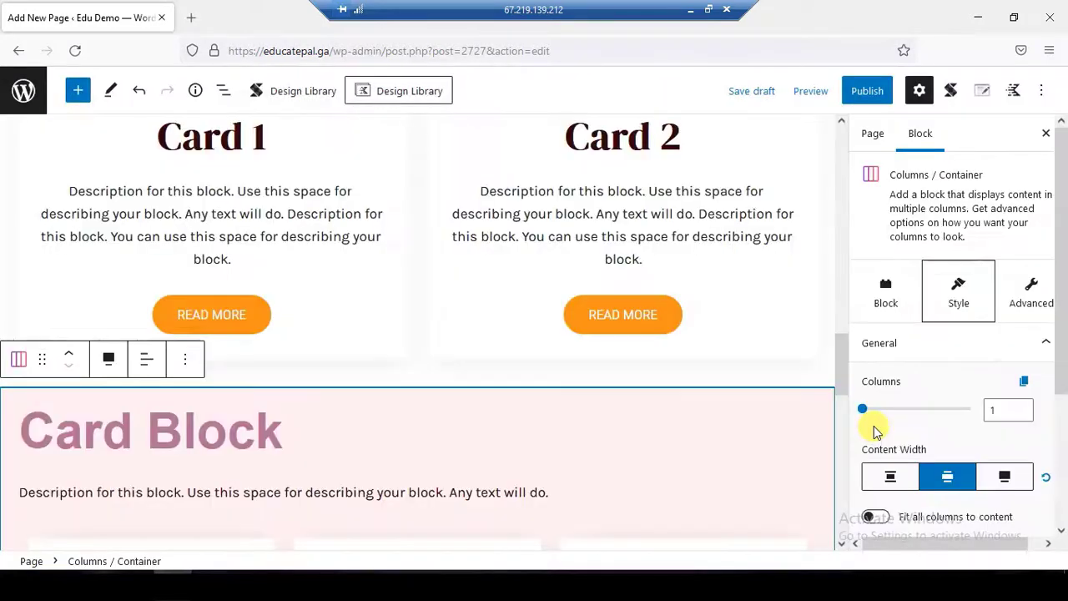
left_click(868, 91)
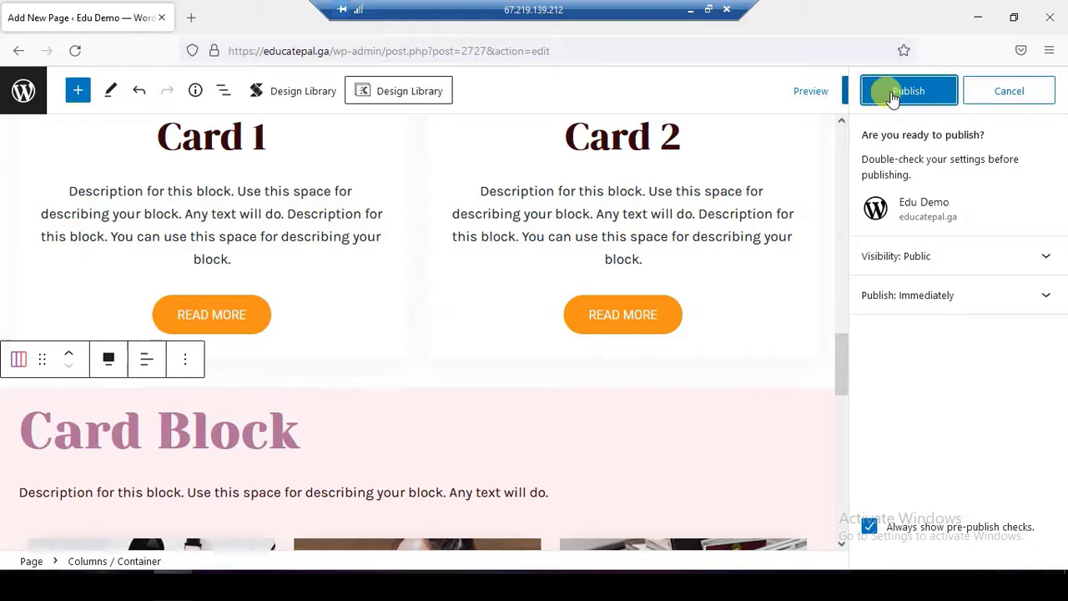
left_click(897, 96)
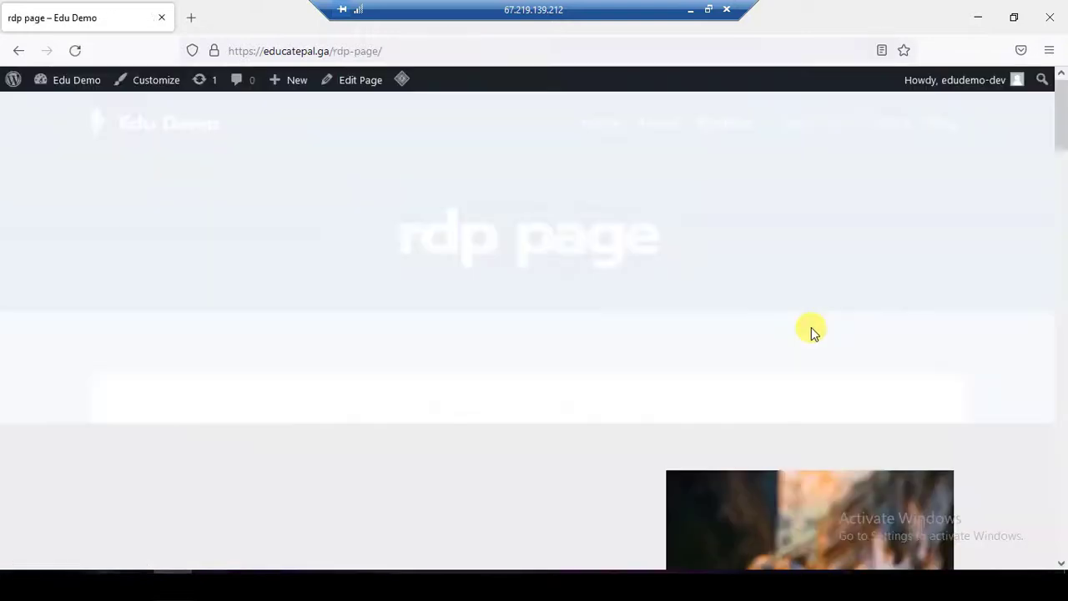
Step: Scroll the live rdp page from the Dual Buttons section down to the footer and back
scroll(812, 327, "down", 5)
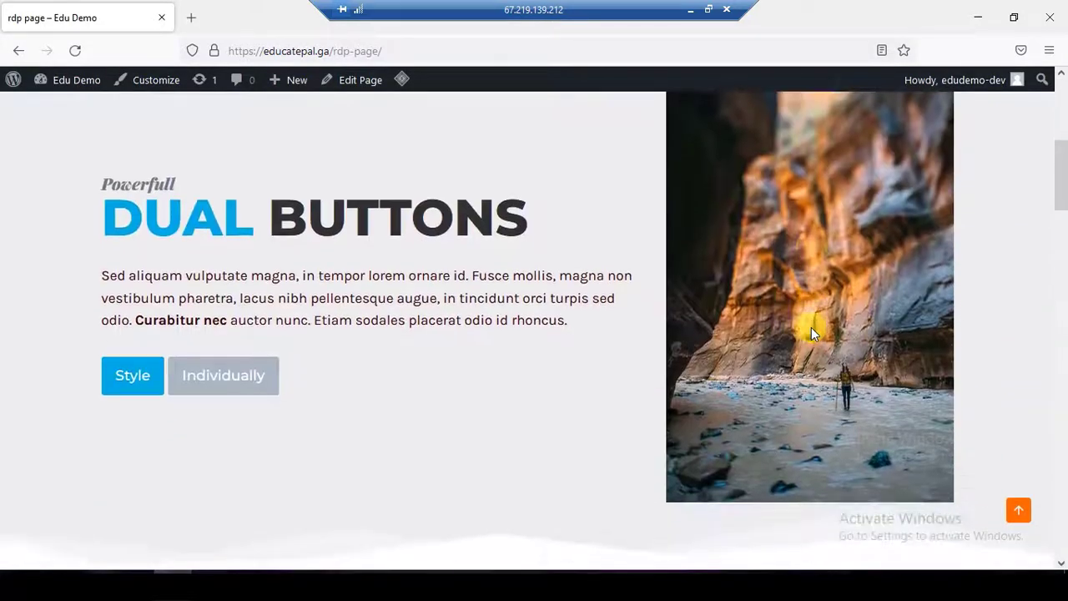
scroll(811, 327, "down", 10)
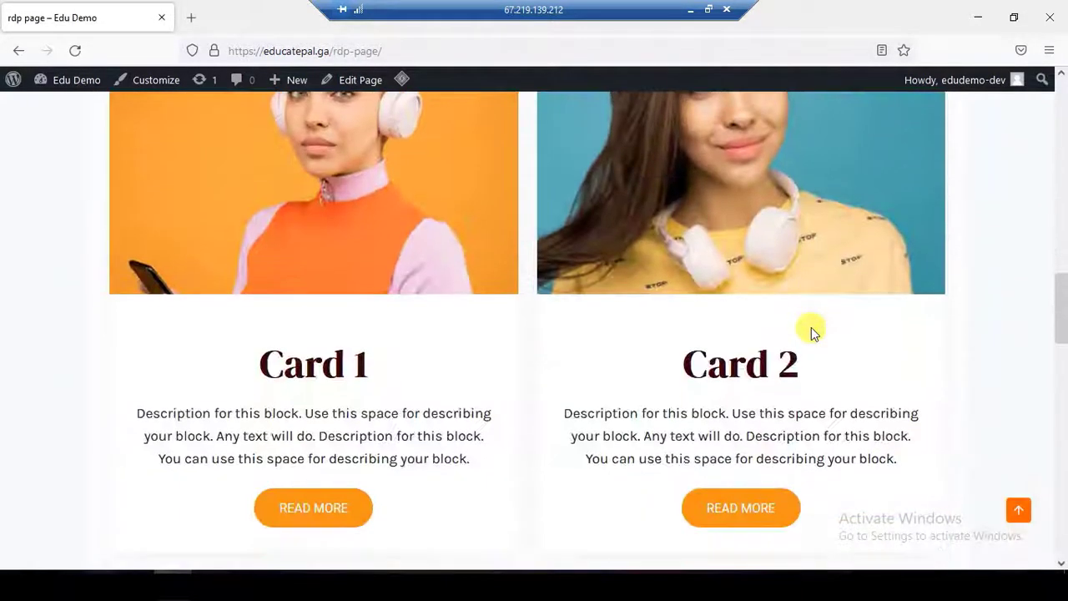
scroll(811, 328, "down", 8)
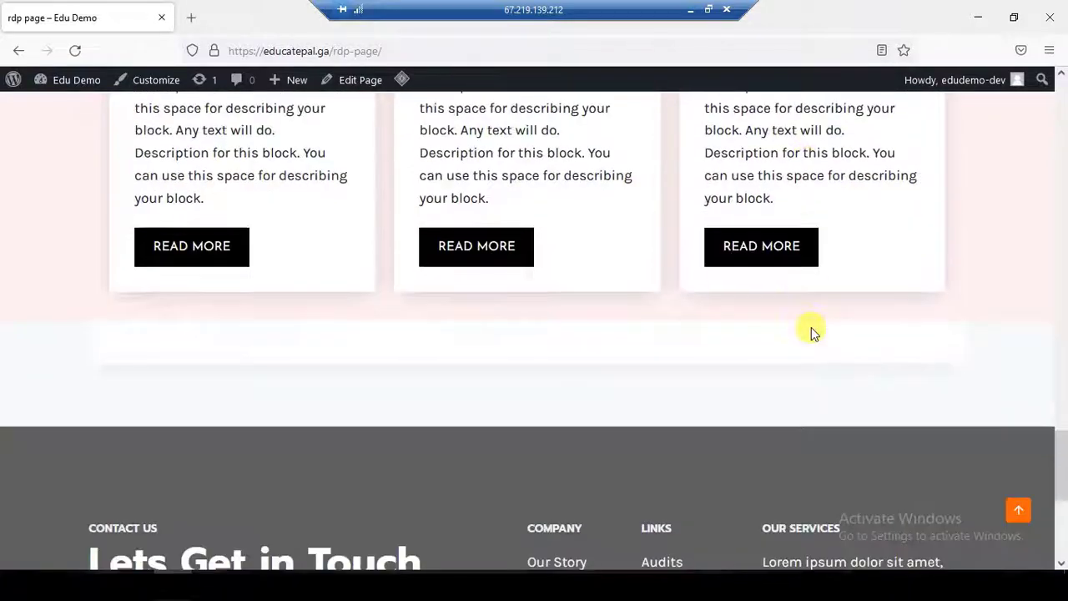
scroll(812, 332, "up", 8)
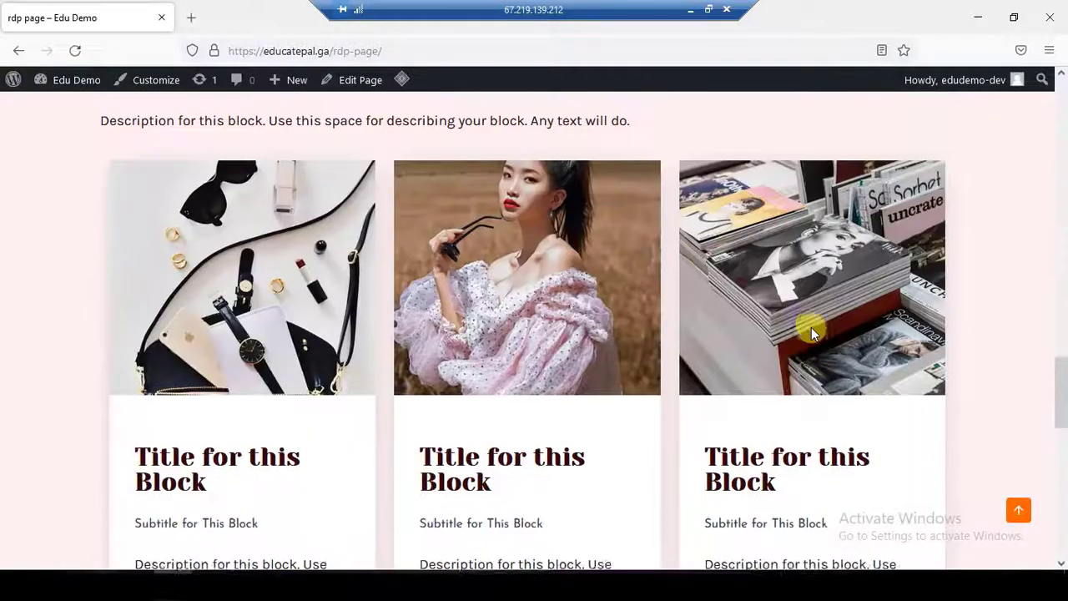
scroll(811, 327, "up", 10)
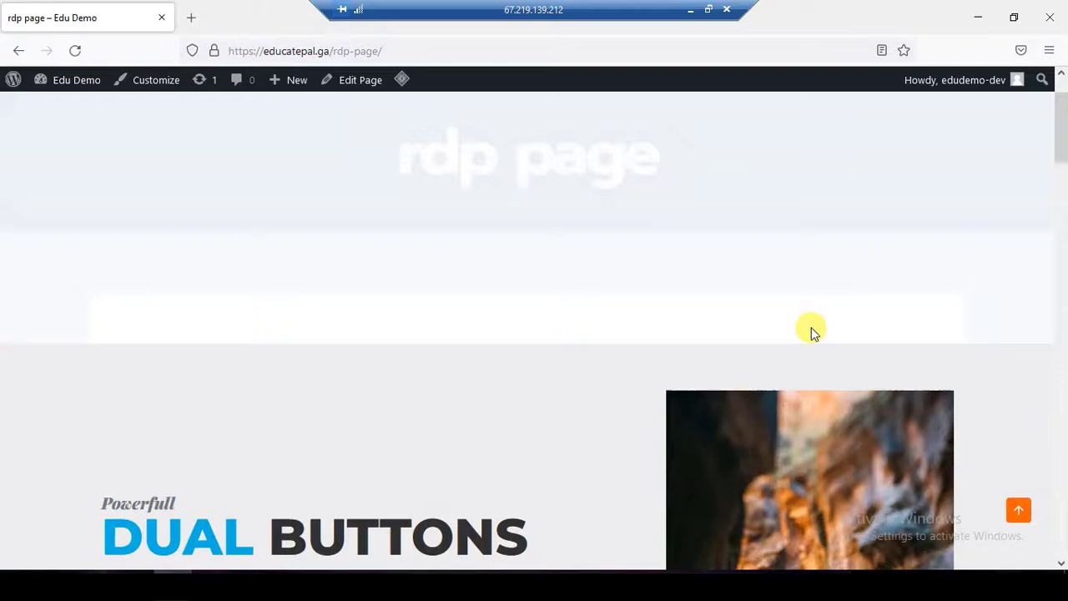
scroll(811, 327, "down", 8)
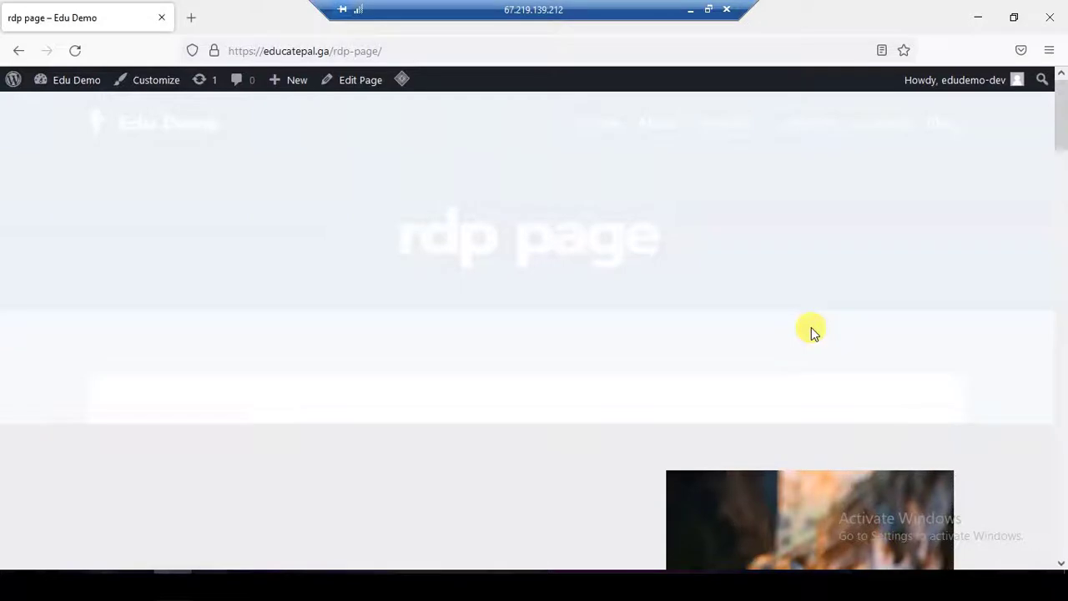
scroll(812, 327, "down", 3)
scroll(812, 327, "down", 8)
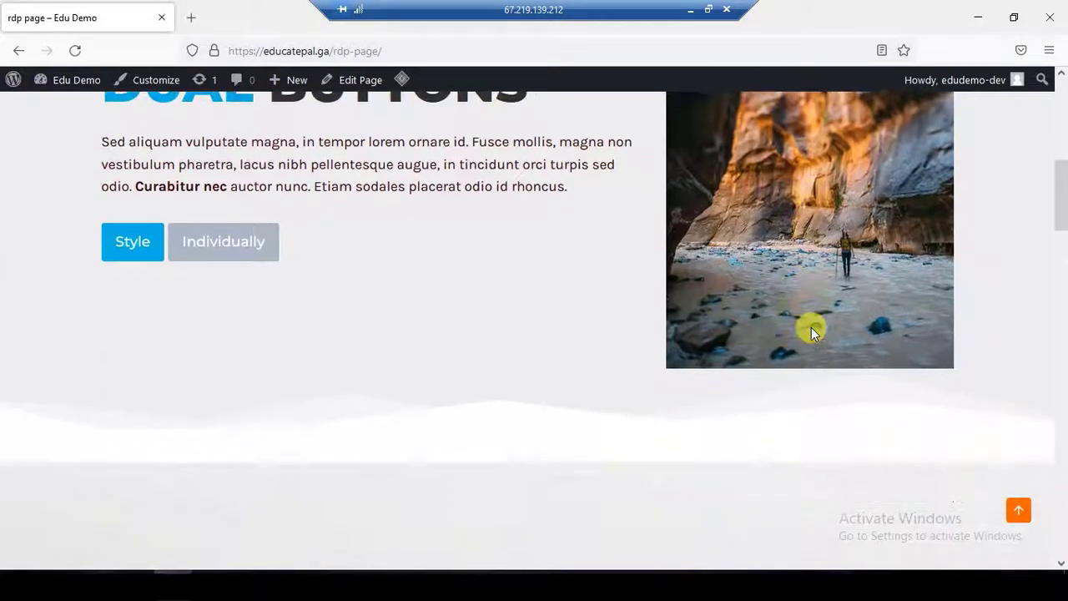